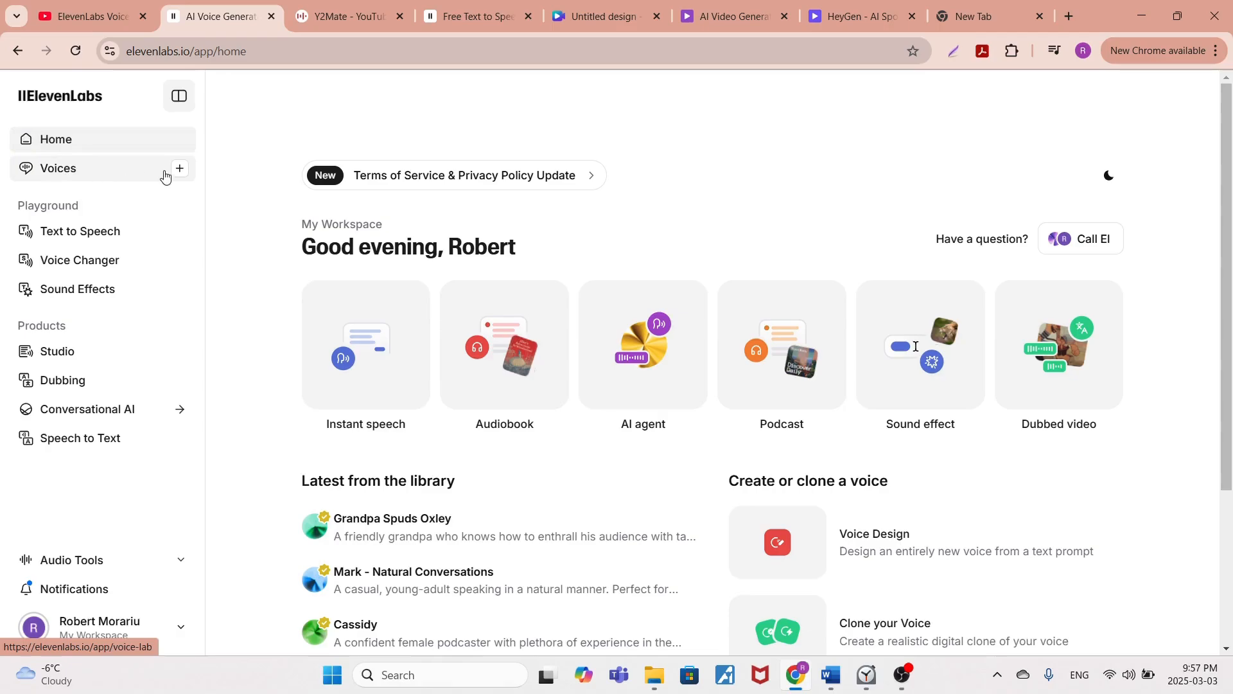
# - Start adding a new voice to the voice collection using the Instant Voice Clone option
pyautogui.click(85, 169)
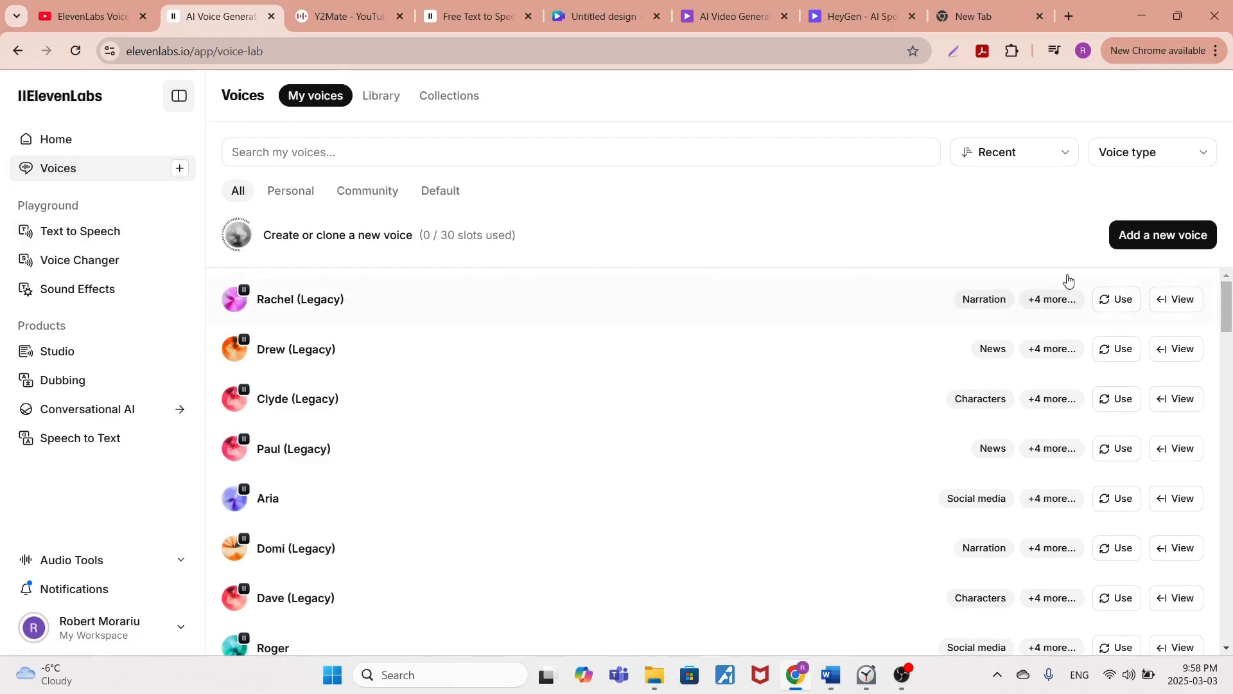
pyautogui.click(1180, 236)
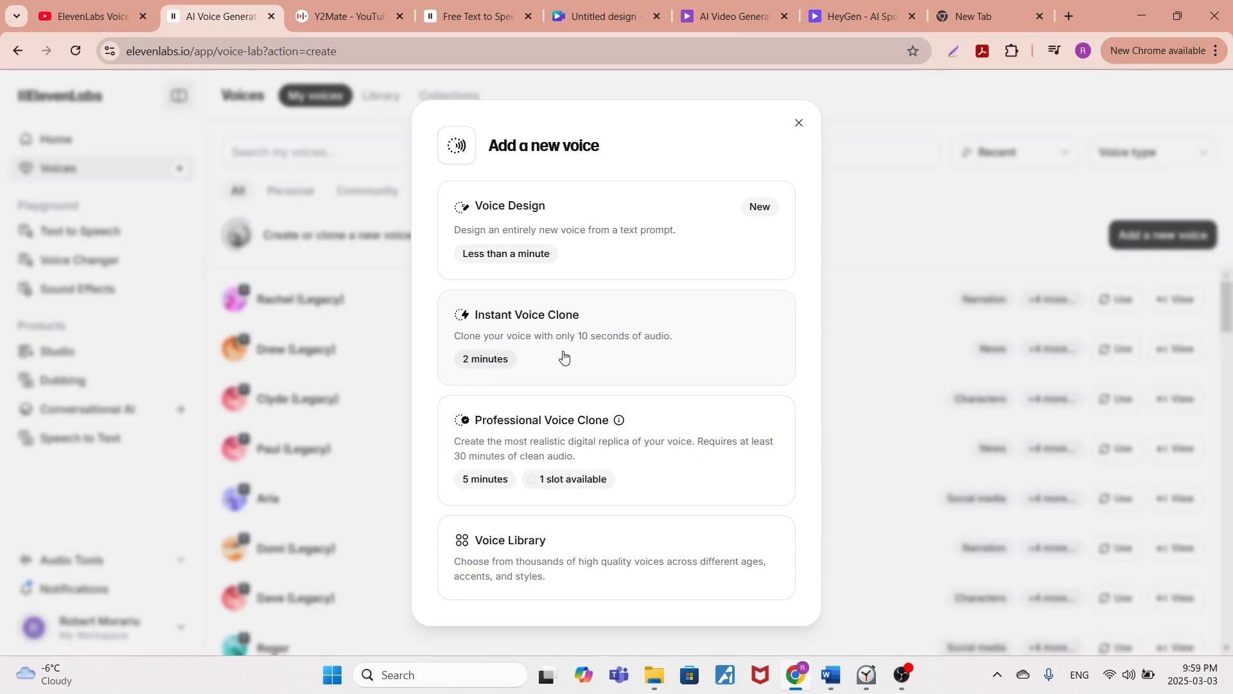
pyautogui.click(516, 352)
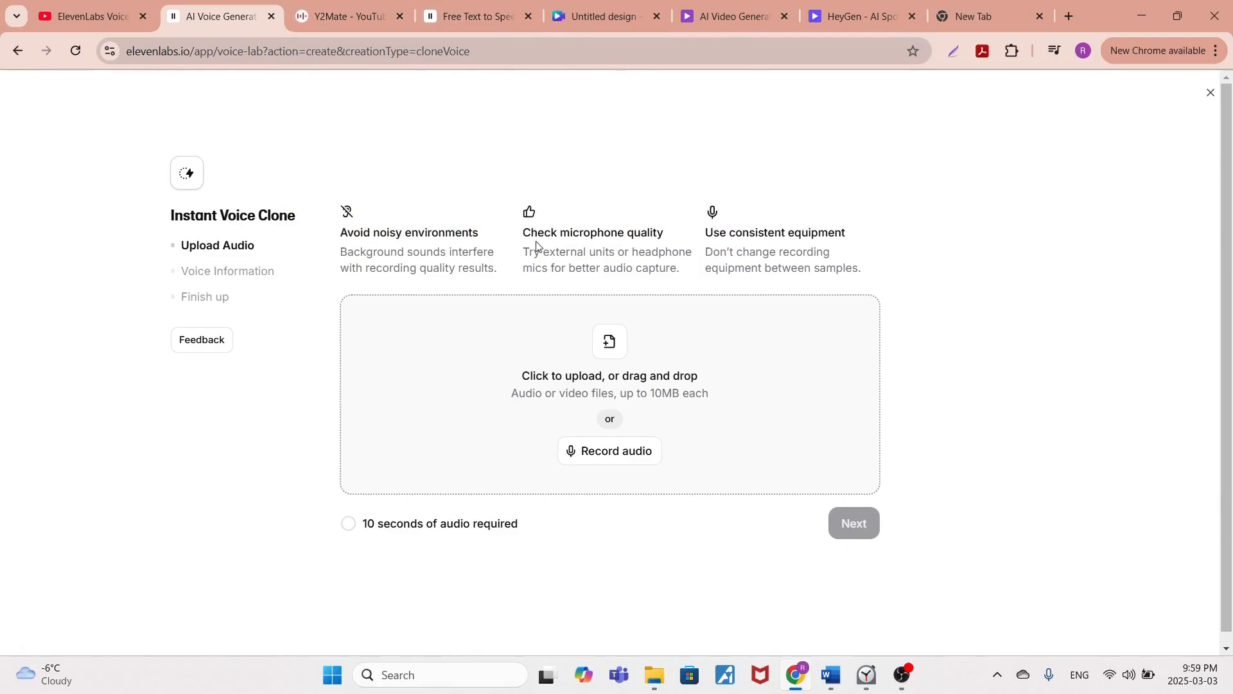
# - Search the web for "youtube to mp3" in the empty browser tab and open the Y2Mate converter site
pyautogui.click(977, 16)
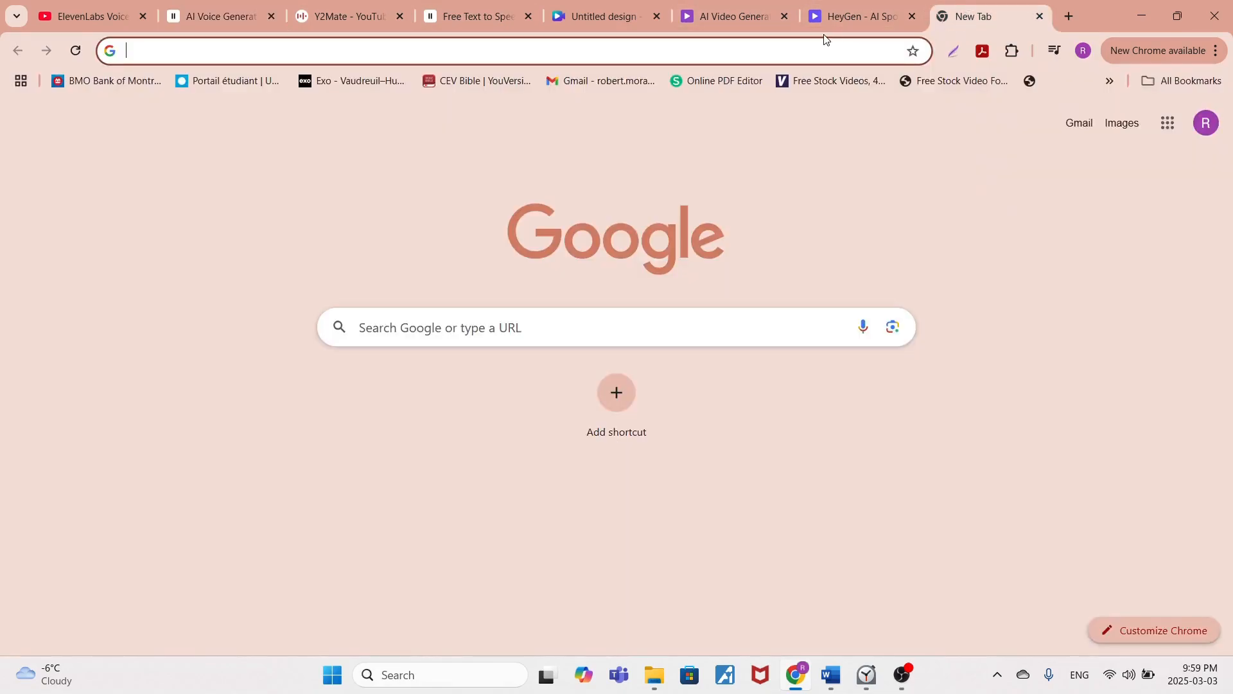
pyautogui.write('youtube ')
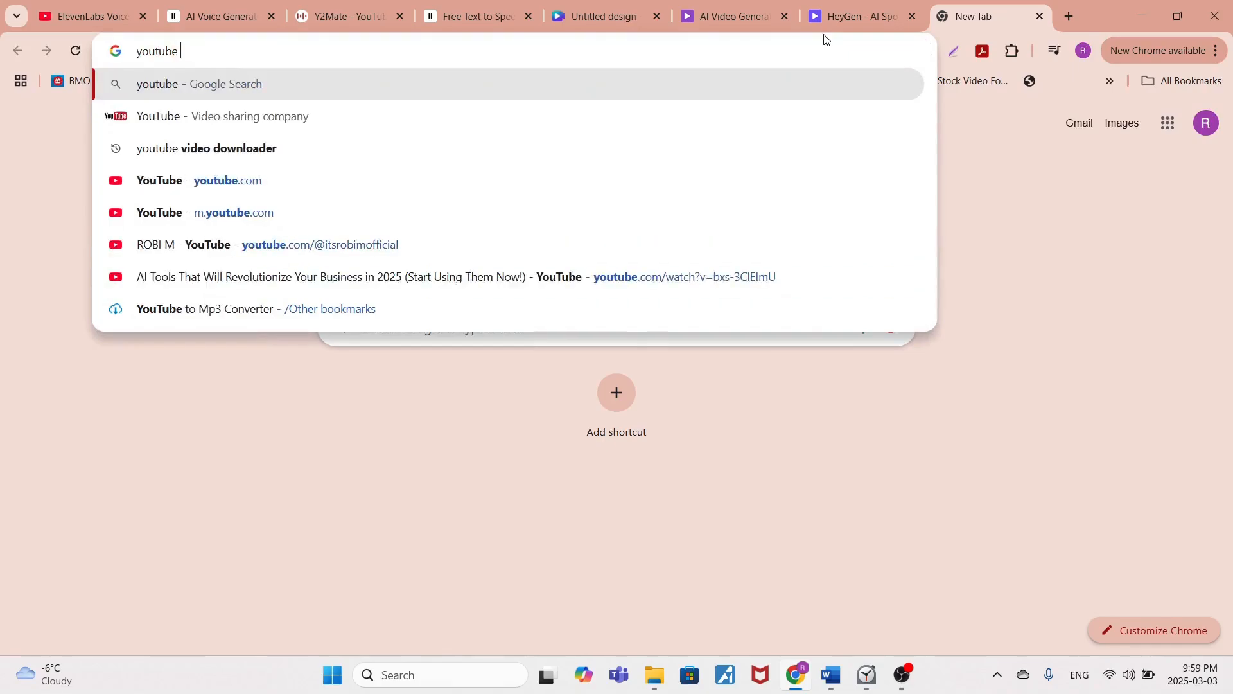
pyautogui.write('to mp3')
pyautogui.press('Return')
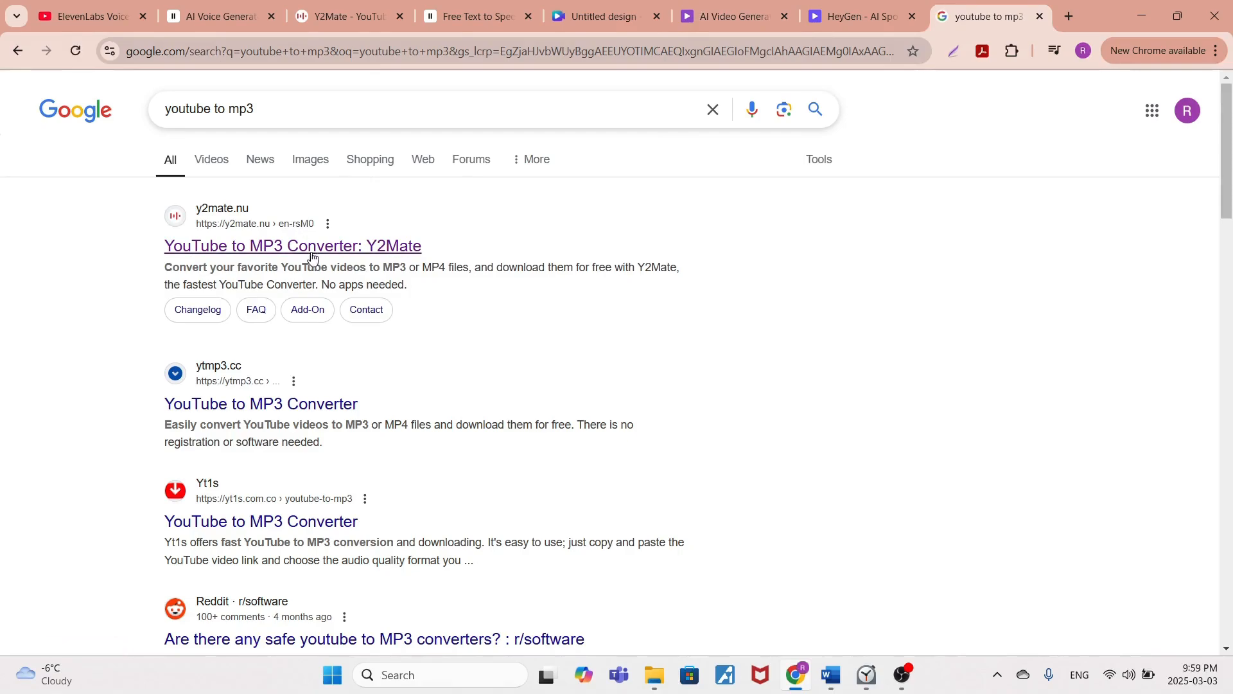
pyautogui.click(312, 246)
pyautogui.moveTo(970, 16); pyautogui.dragTo(488, 8)
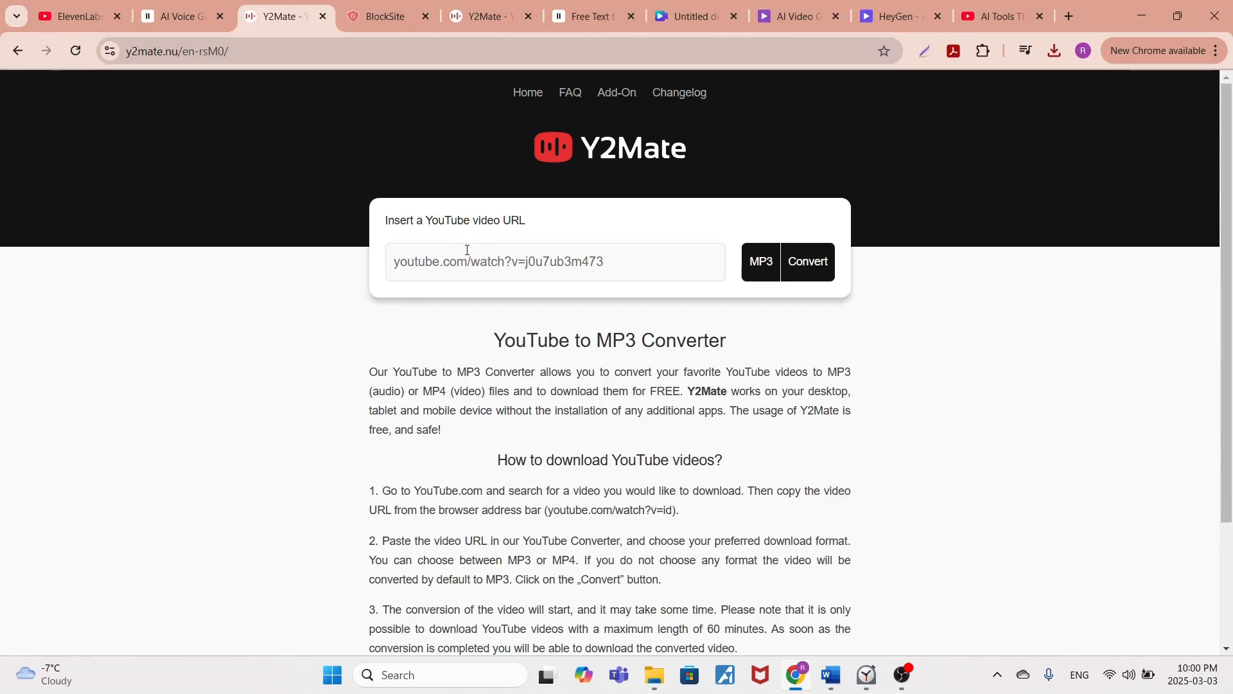
pyautogui.write('https://www.youtube.com/watch?v=bxs-3ClEImU&t=50s')
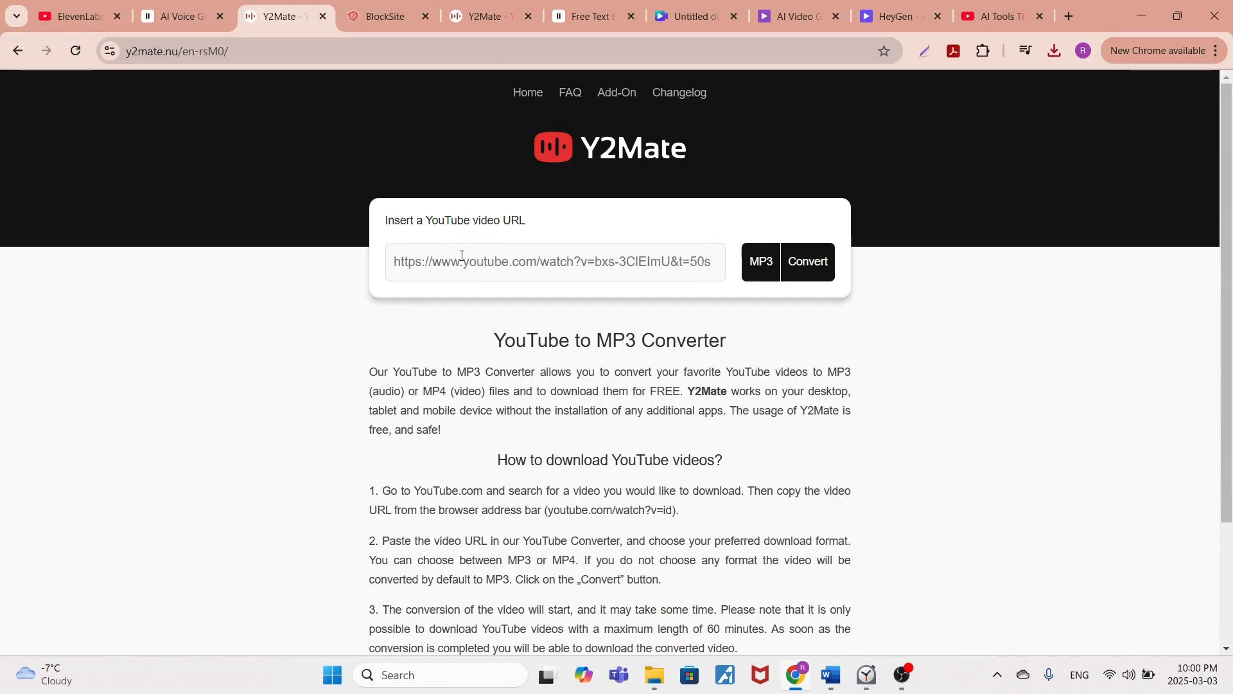
pyautogui.click(796, 270)
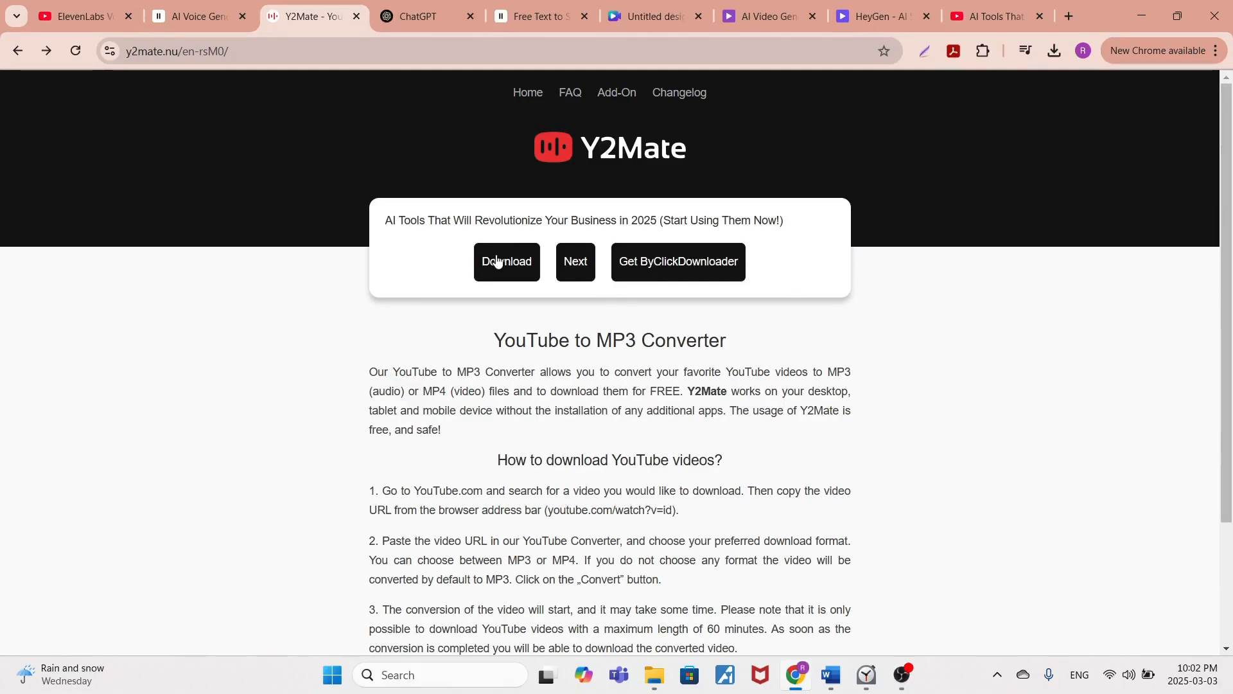
pyautogui.click(501, 260)
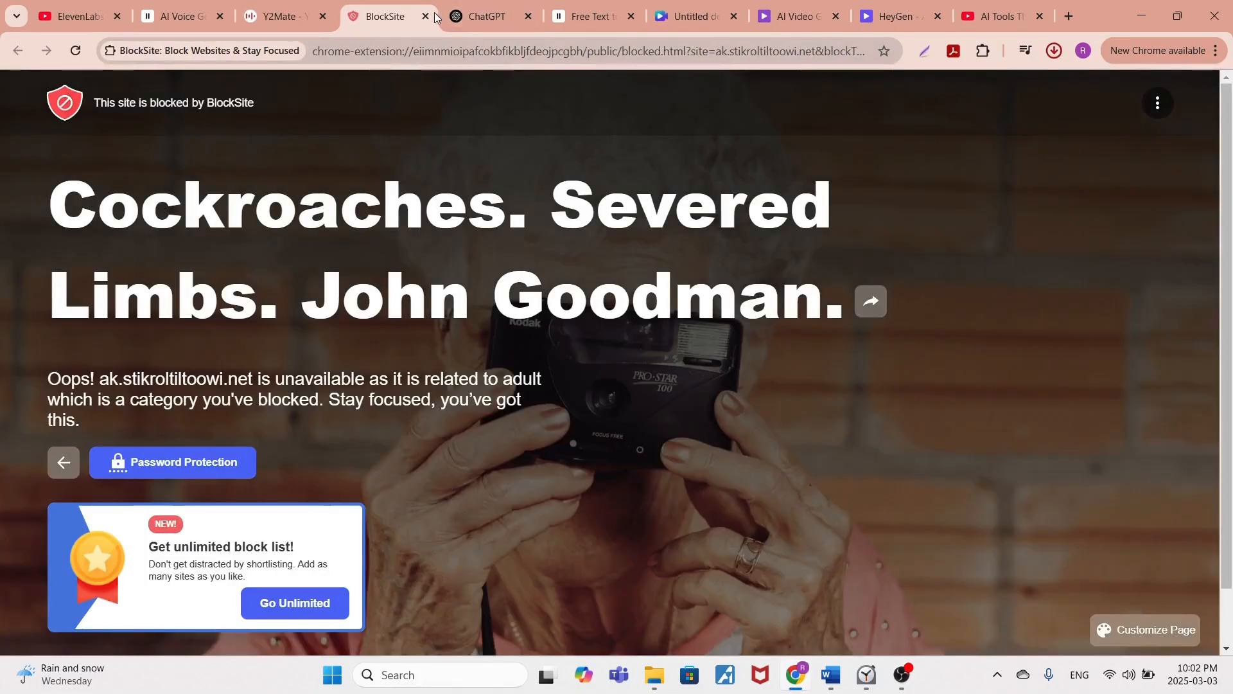
pyautogui.click(424, 16)
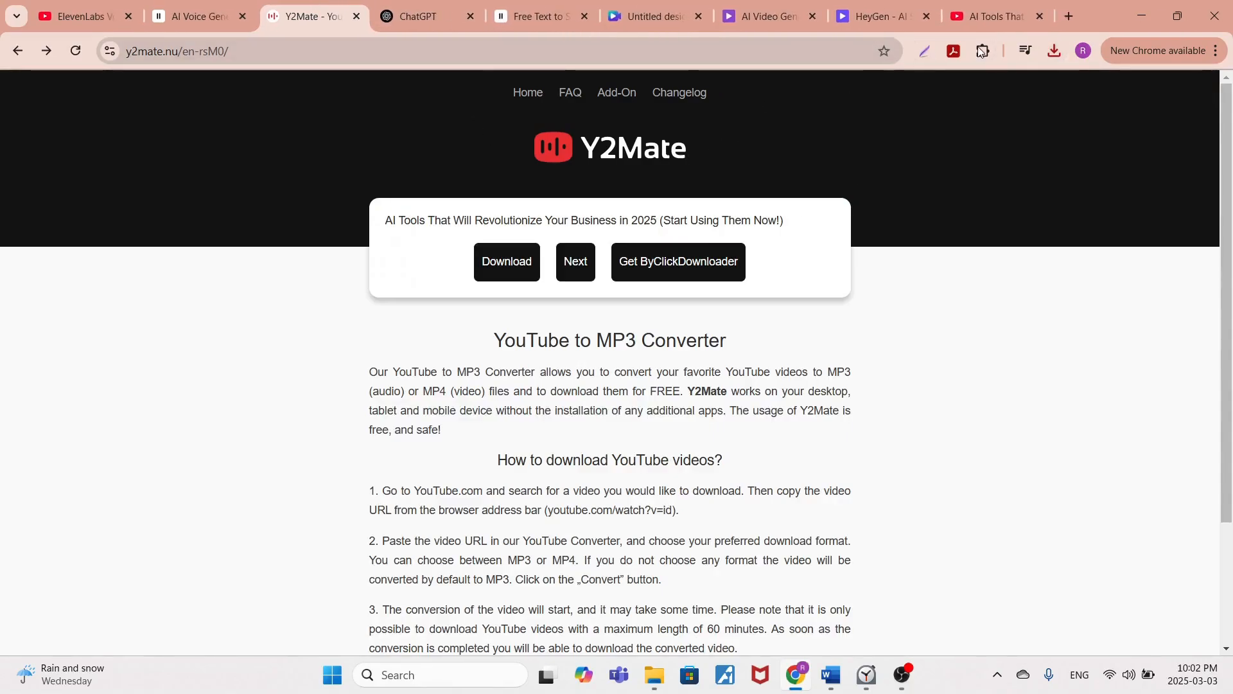
# - Upload the downloaded "AI Tools That Will Revolutionize Your Business in 2025" MP3 as the Instant Voice Clone sample and continue to the voice information
pyautogui.click(199, 16)
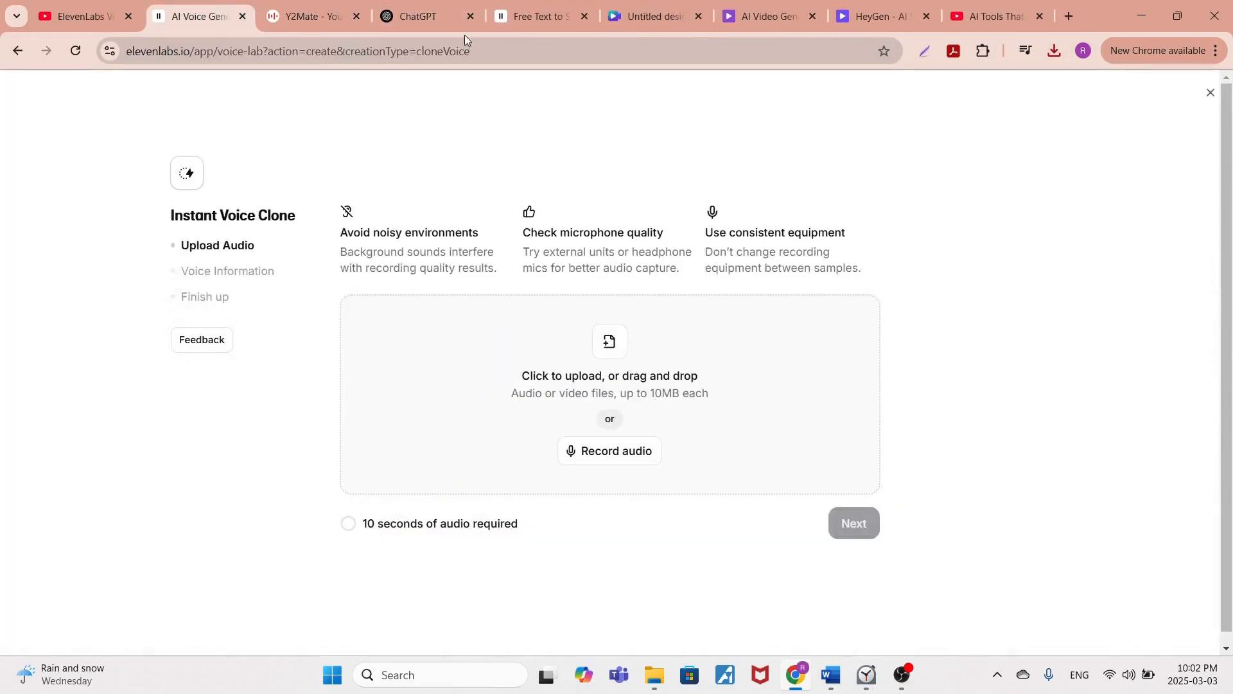
pyautogui.click(1053, 59)
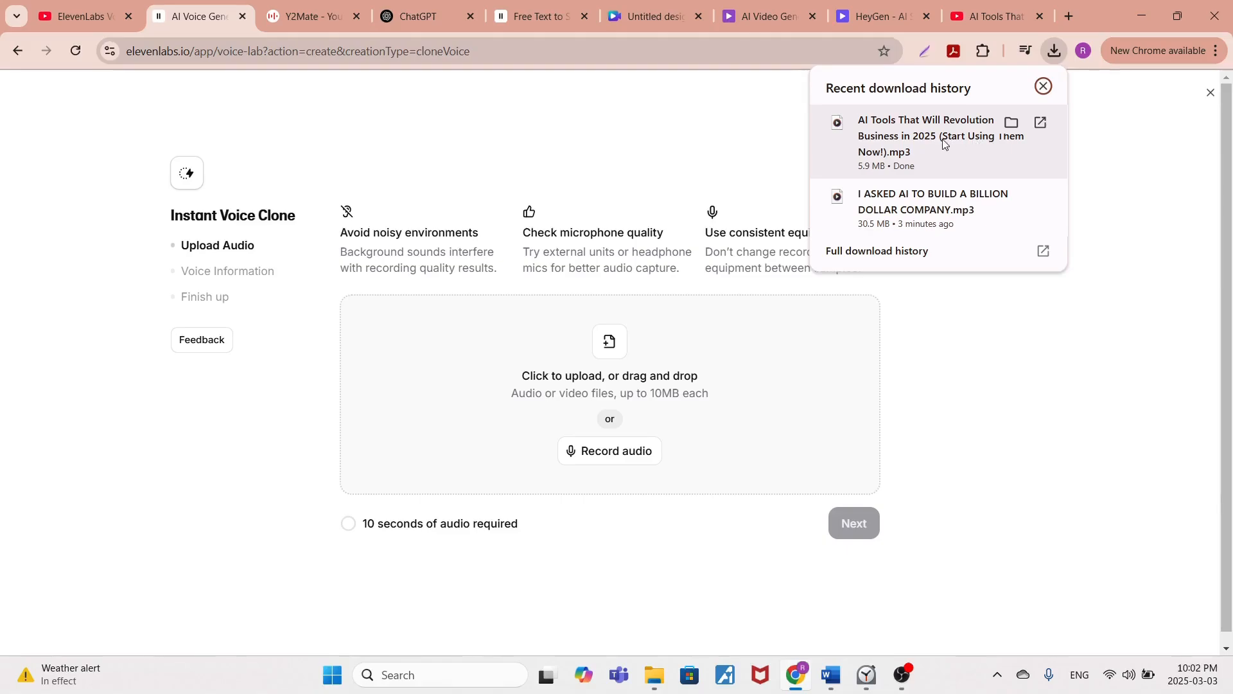
pyautogui.moveTo(928, 147); pyautogui.dragTo(608, 344)
pyautogui.click(911, 360)
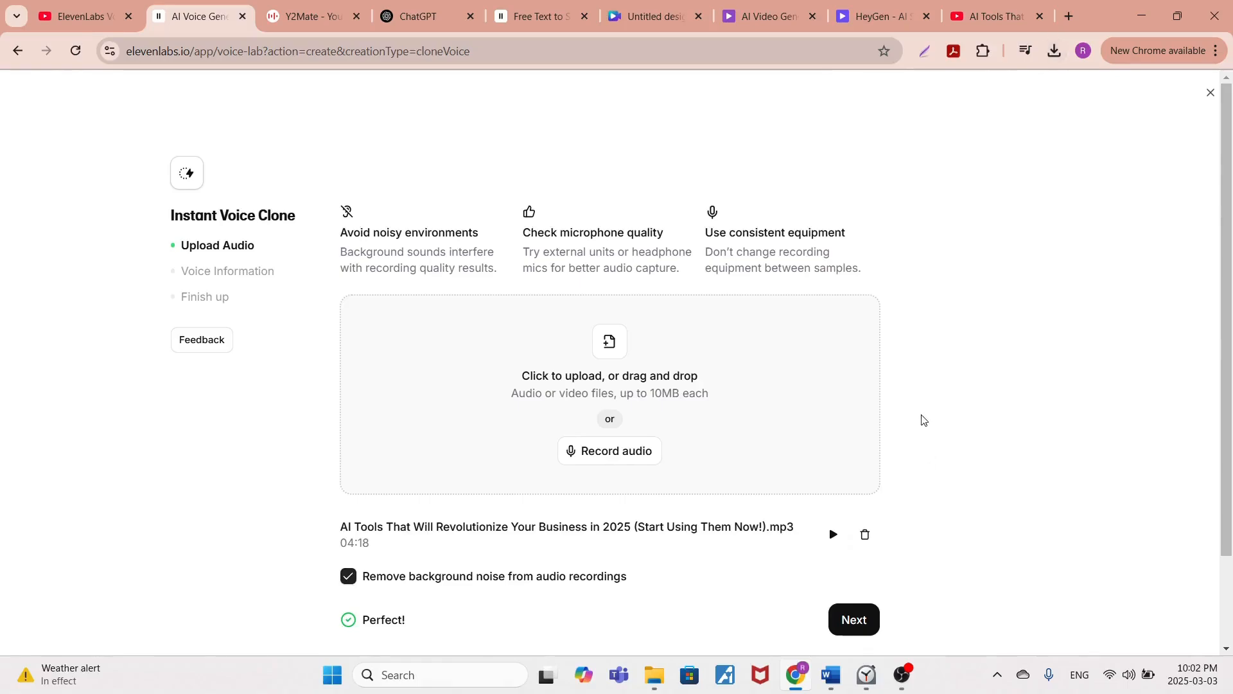
pyautogui.scroll(-2, 556, 519)
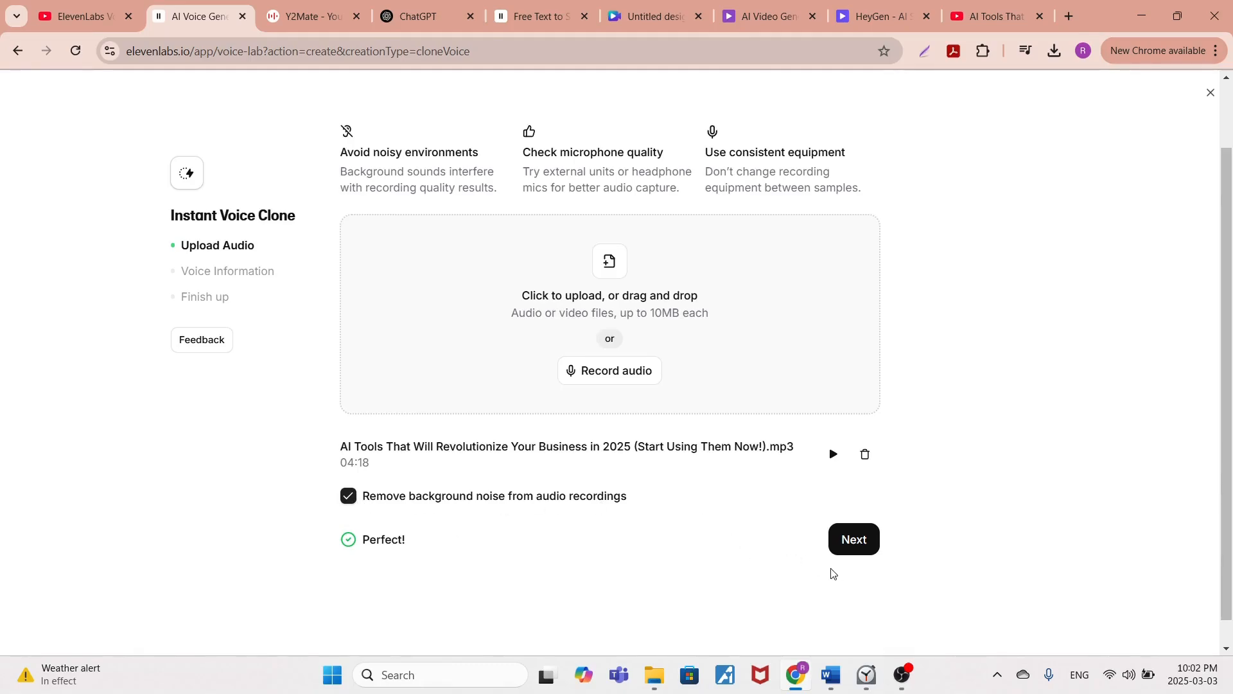
pyautogui.click(863, 539)
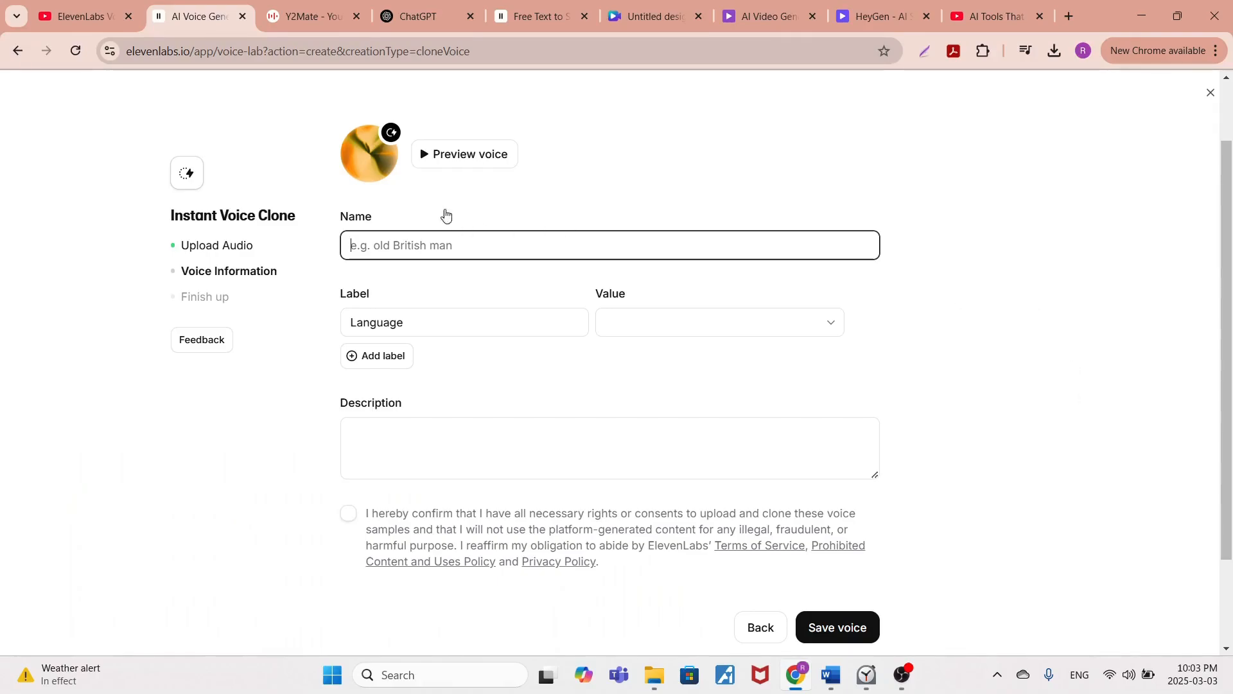
# - Preview the cloned voice, name it Clone (V1) and set its language label to English
pyautogui.click(423, 156)
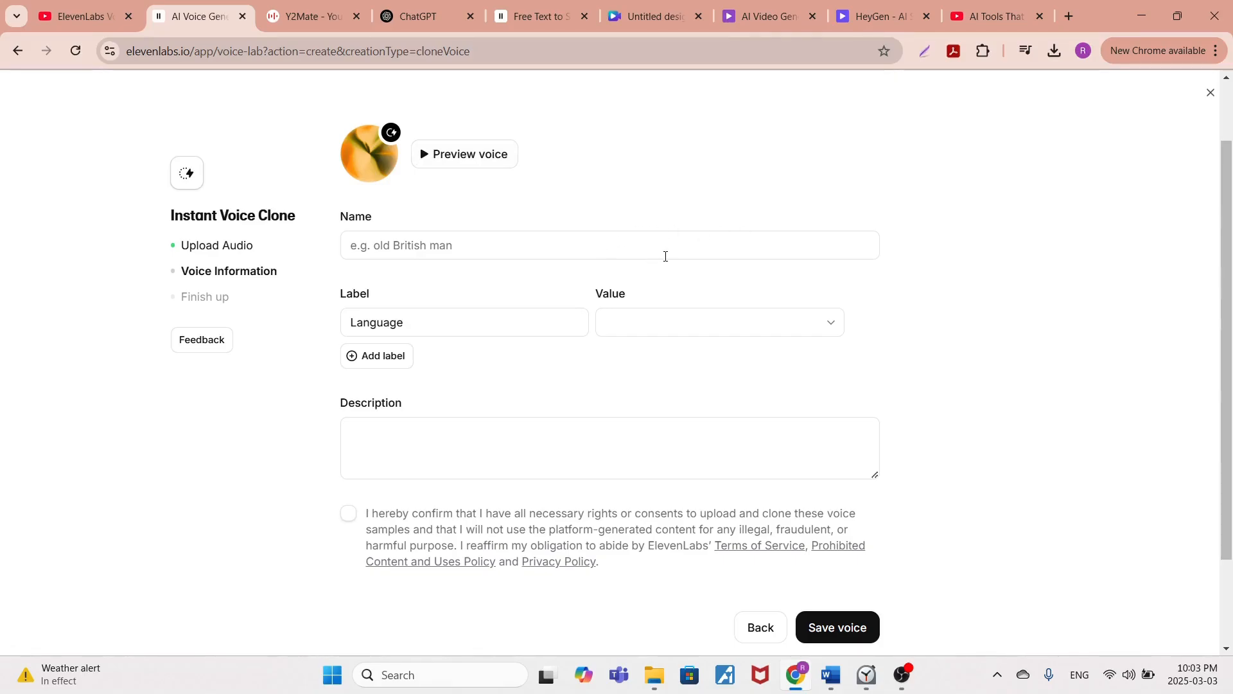
pyautogui.click(409, 243)
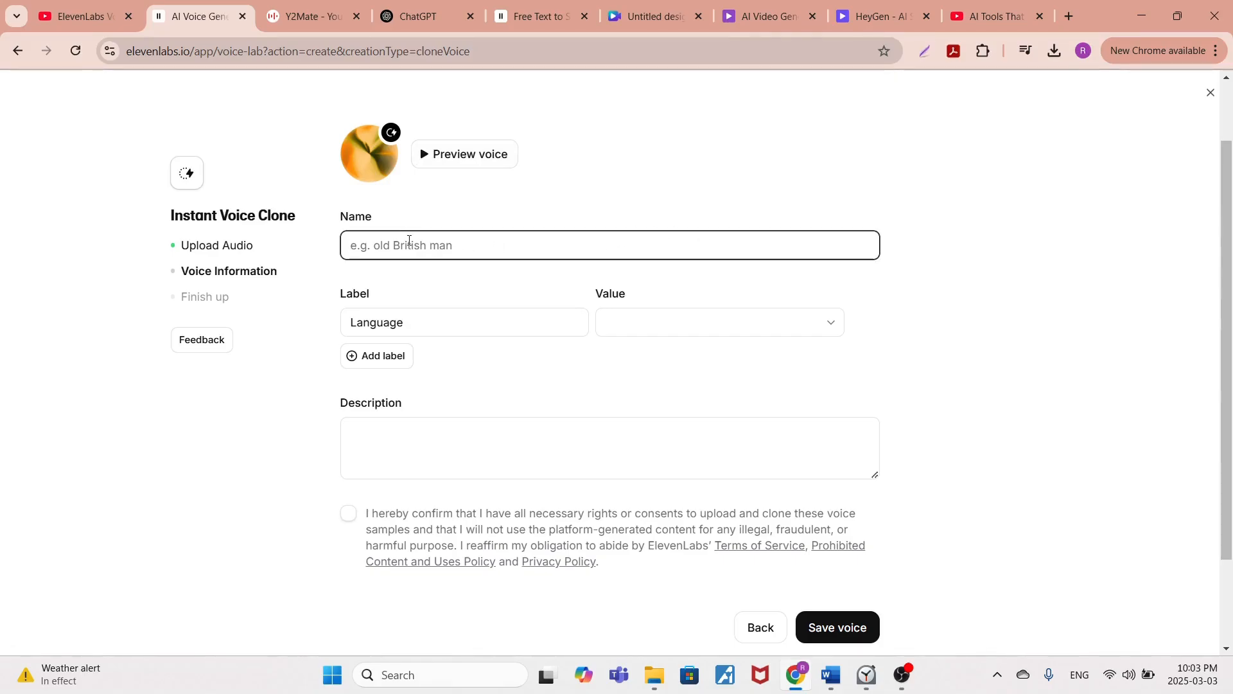
pyautogui.write('Clone (F')
pyautogui.click(696, 335)
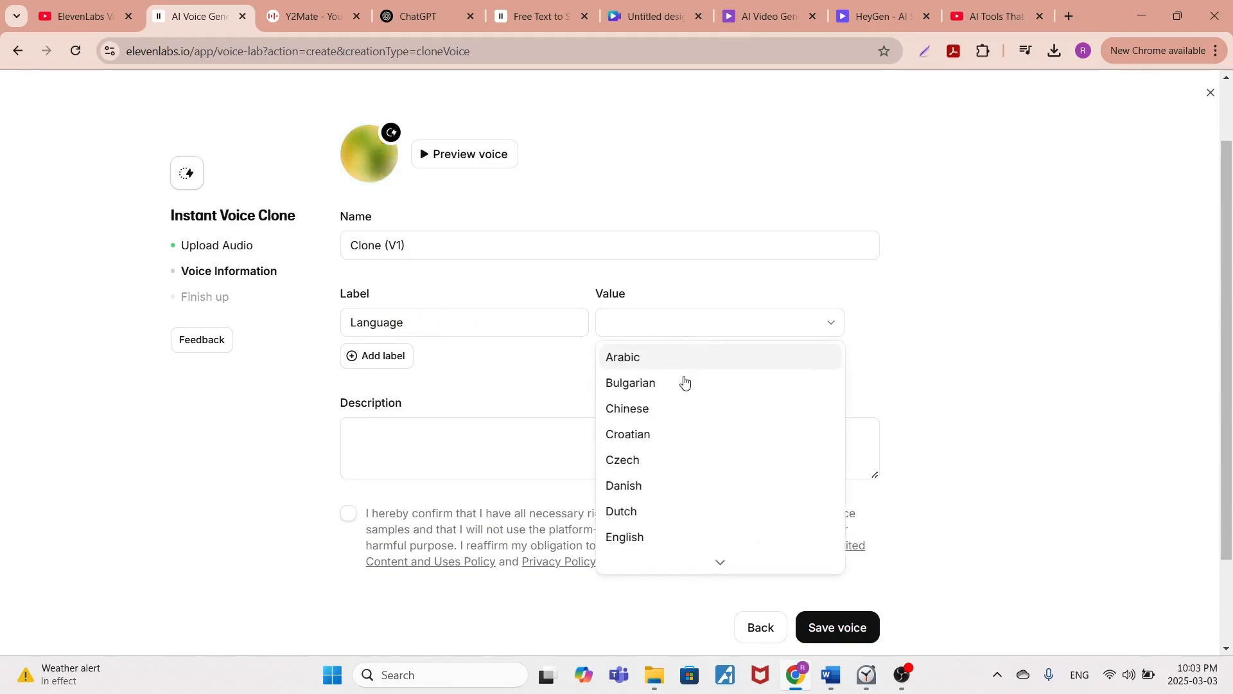
pyautogui.scroll(-3, 691, 437)
pyautogui.click(664, 401)
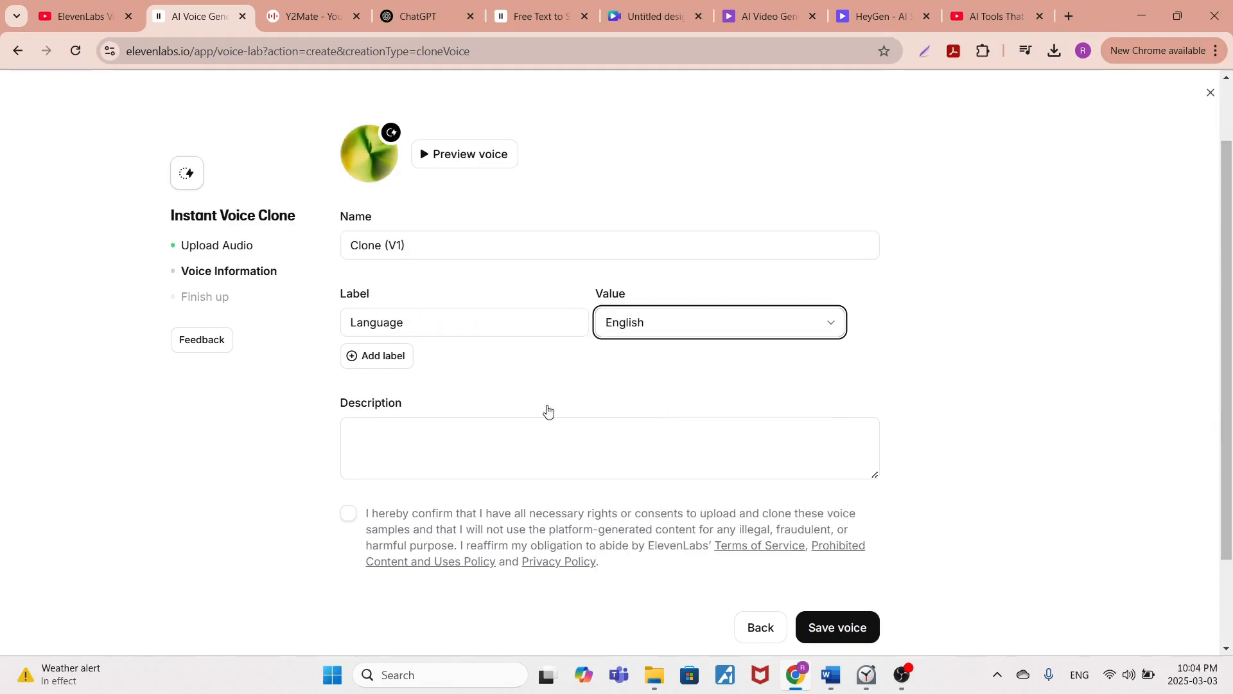
# - Describe the voice as "A young canadian man that is enthousiastic and energetic and passionate about the topics he talks about.", accept the consent statement and save it
pyautogui.click(438, 436)
pyautogui.write('A young canadian man that is enthousiastic and energetic and passionate about the topics he talks about')
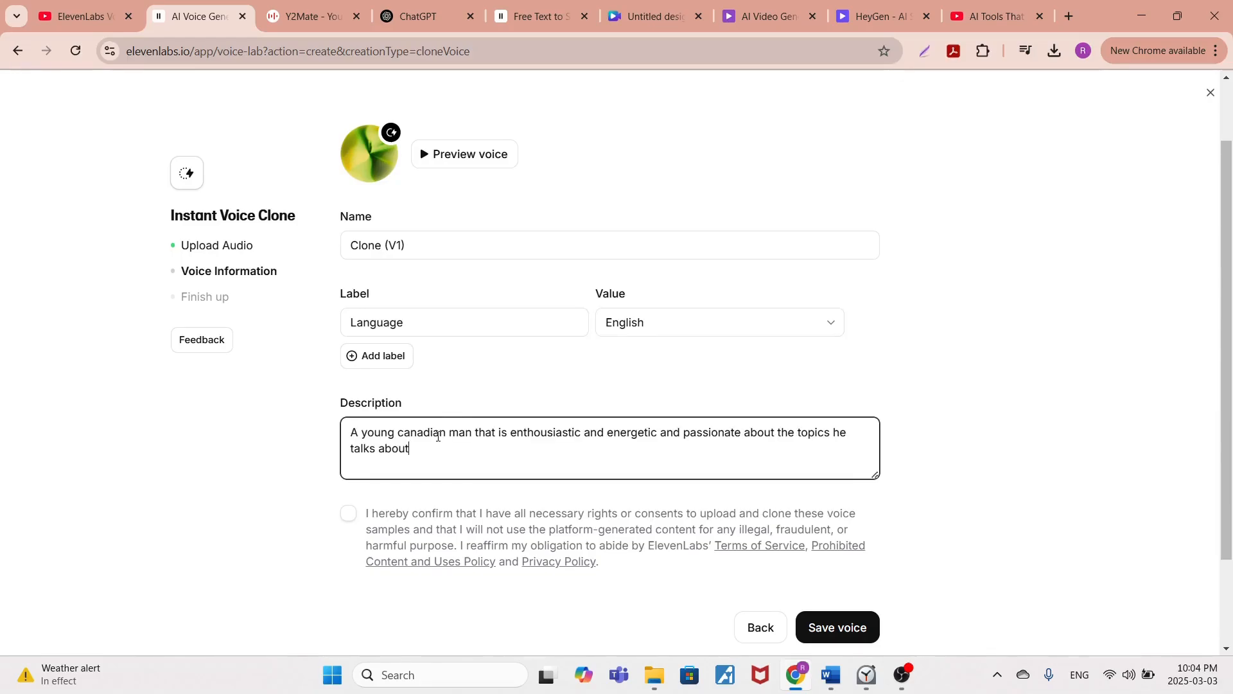
pyautogui.scroll(-1, 438, 436)
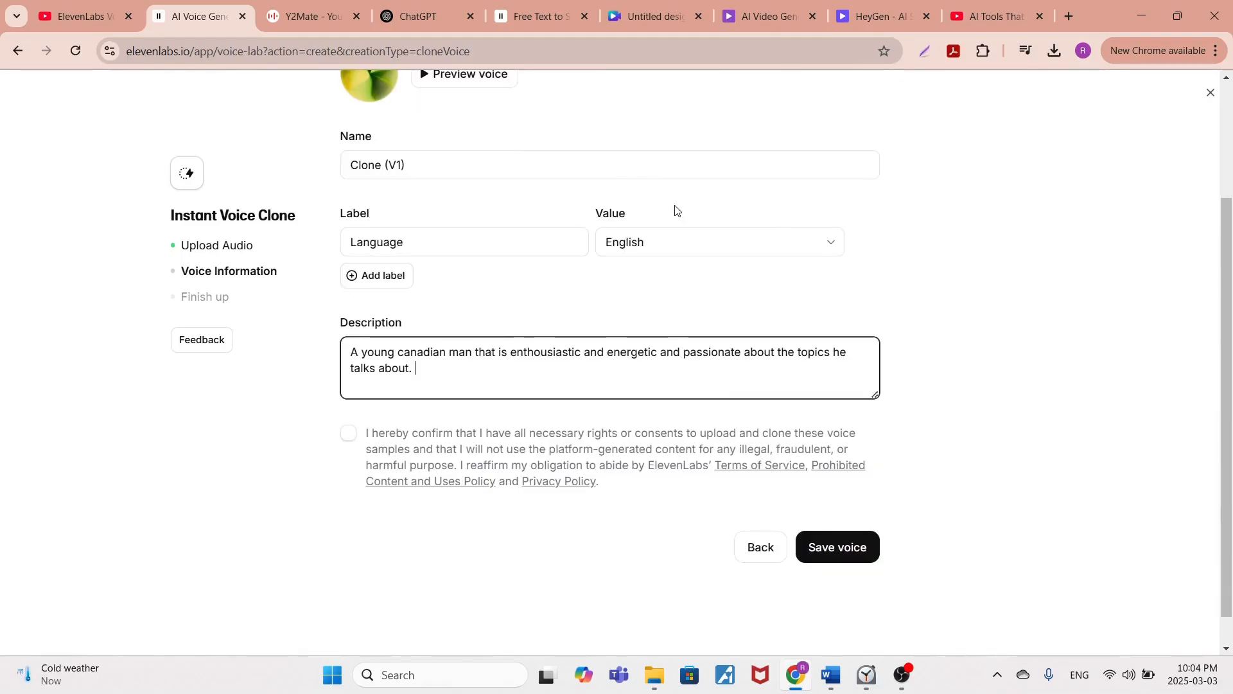
pyautogui.click(355, 437)
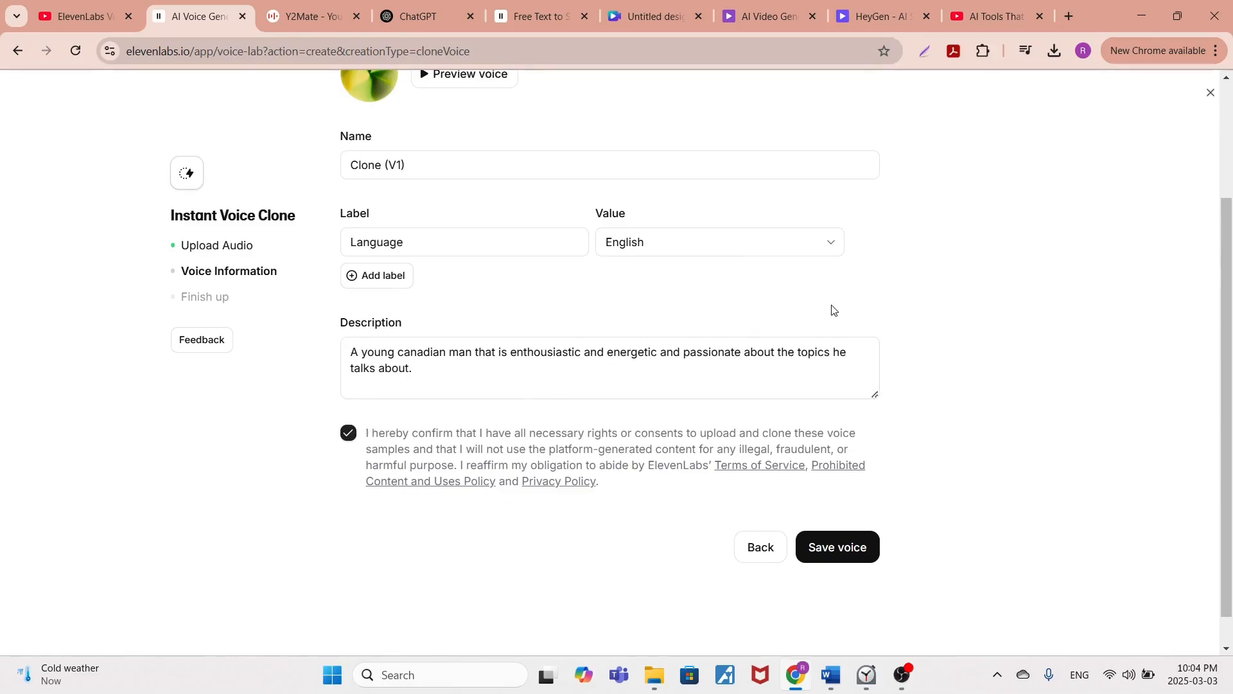
pyautogui.scroll(2, 915, 317)
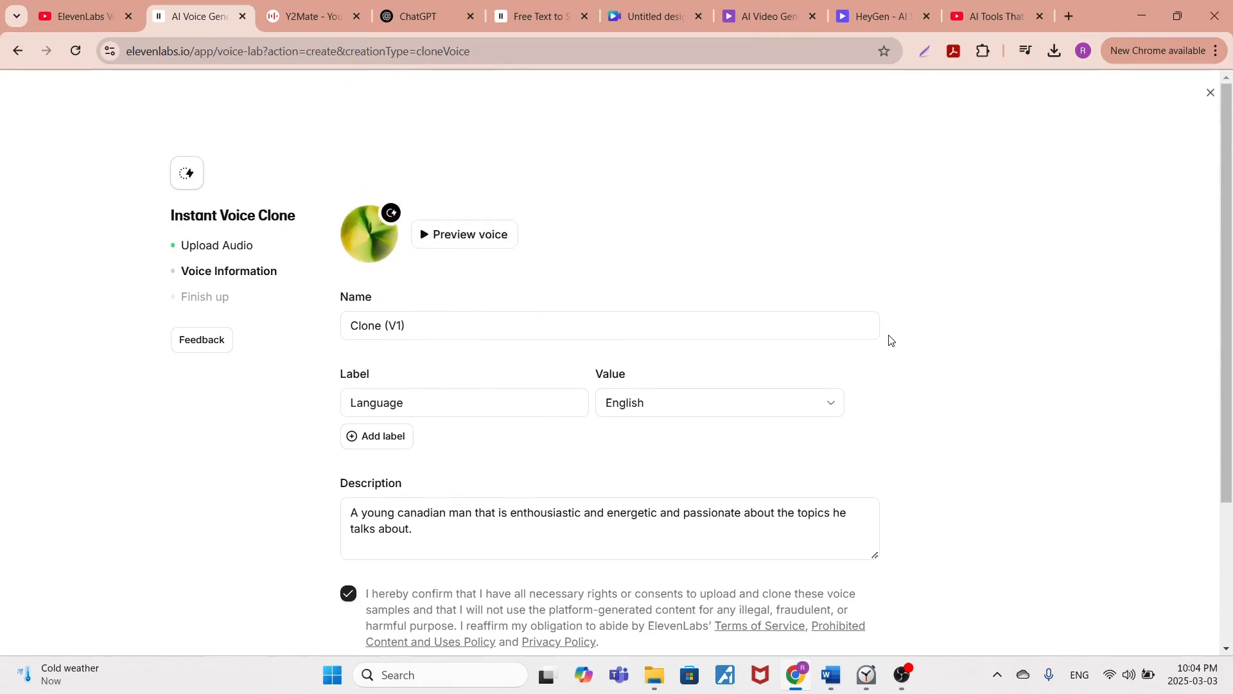
pyautogui.scroll(-3, 891, 340)
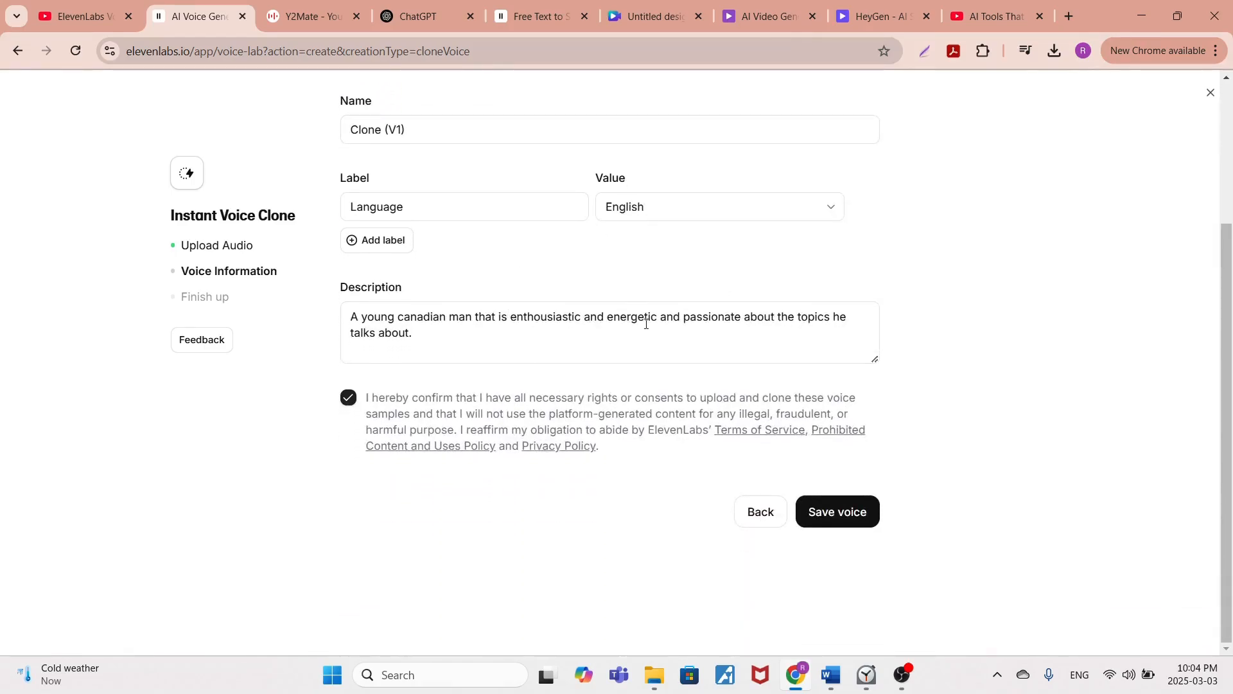
pyautogui.click(836, 511)
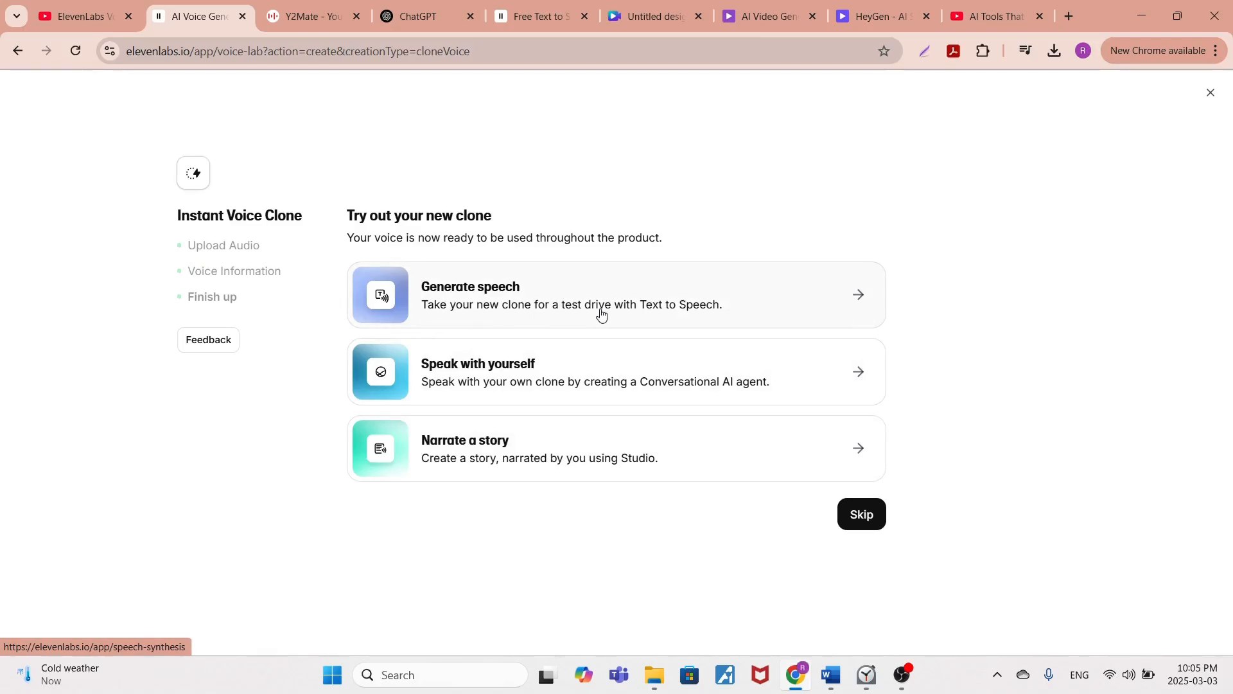
# - Play the preview of the Clone (V1) voice and choose to use it for speech generation
pyautogui.click(633, 311)
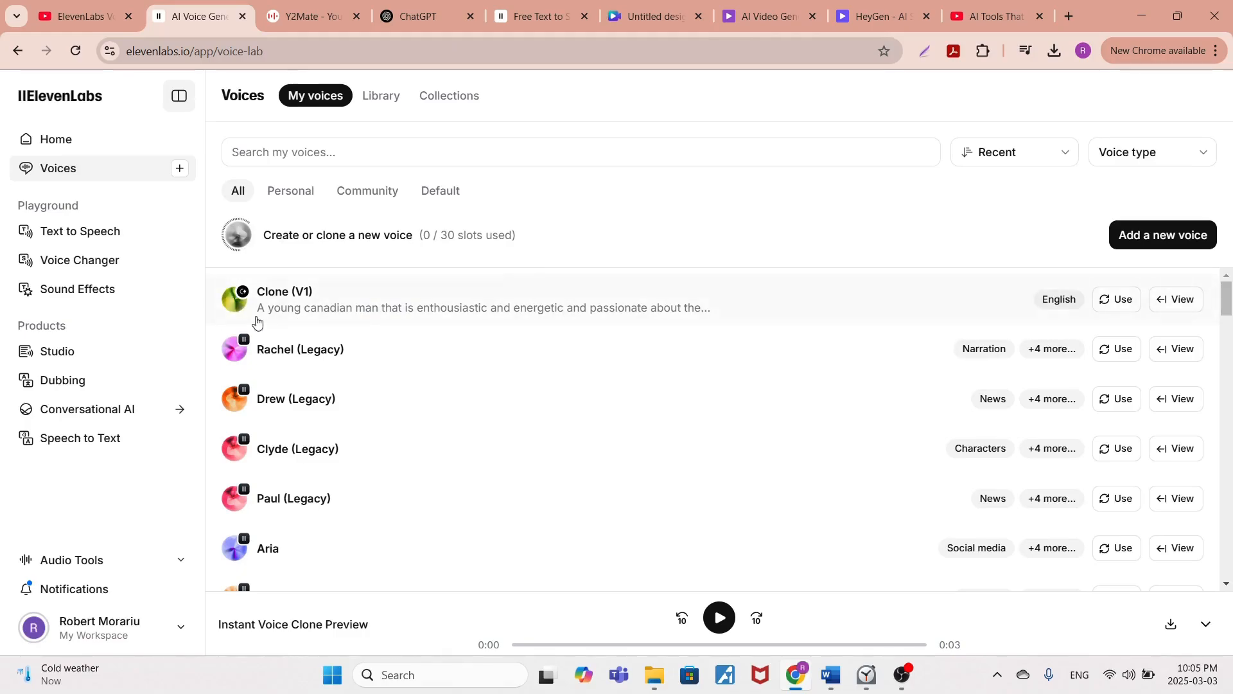
pyautogui.click(338, 306)
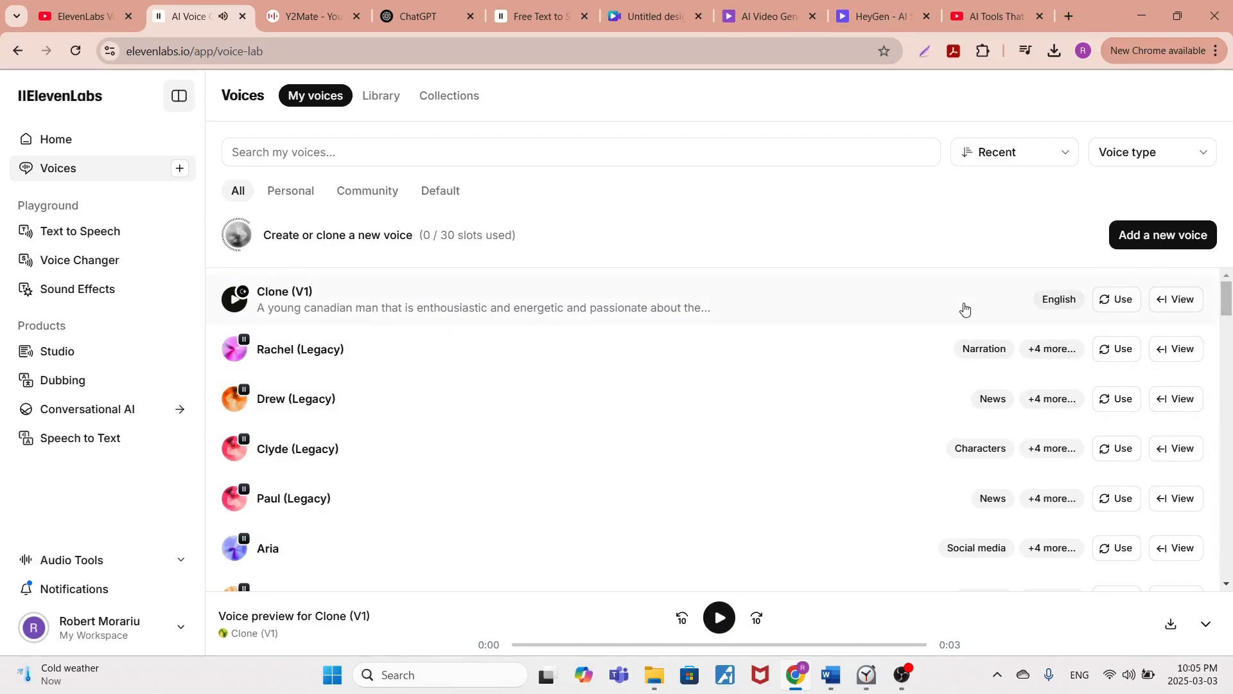
pyautogui.click(1125, 303)
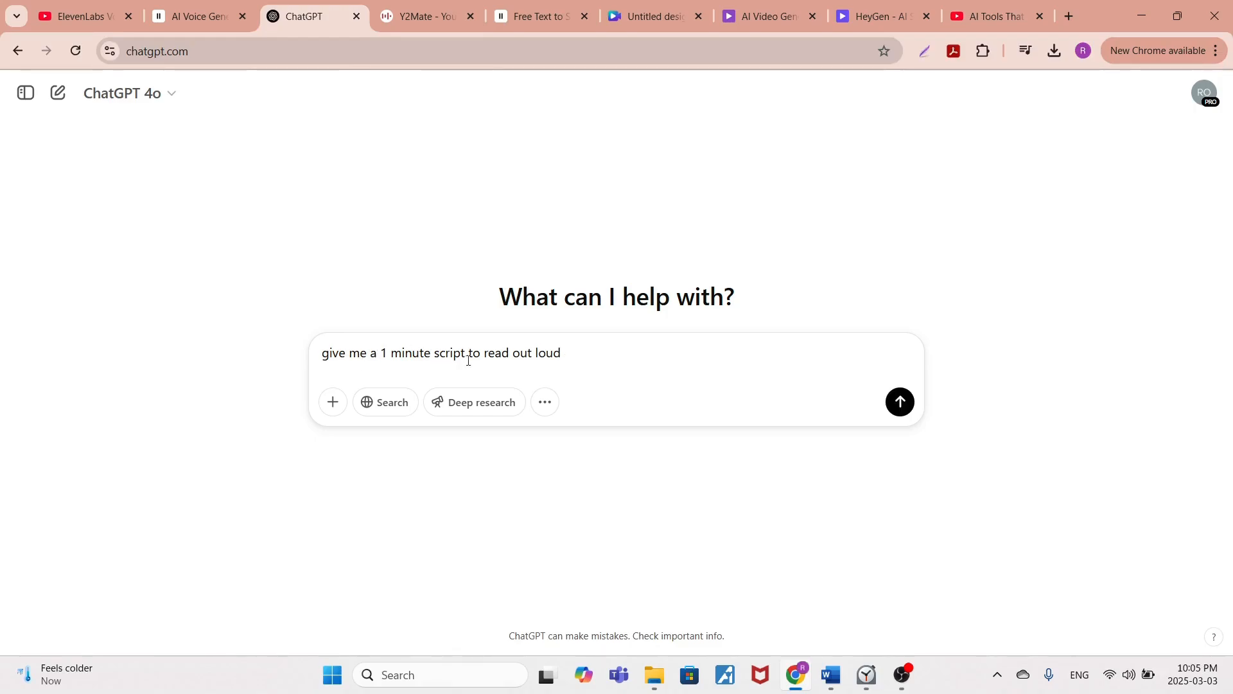
# - Ask ChatGPT to "give me a 1 minute script to read out loud" and copy the body of the generated script
pyautogui.press('Return')
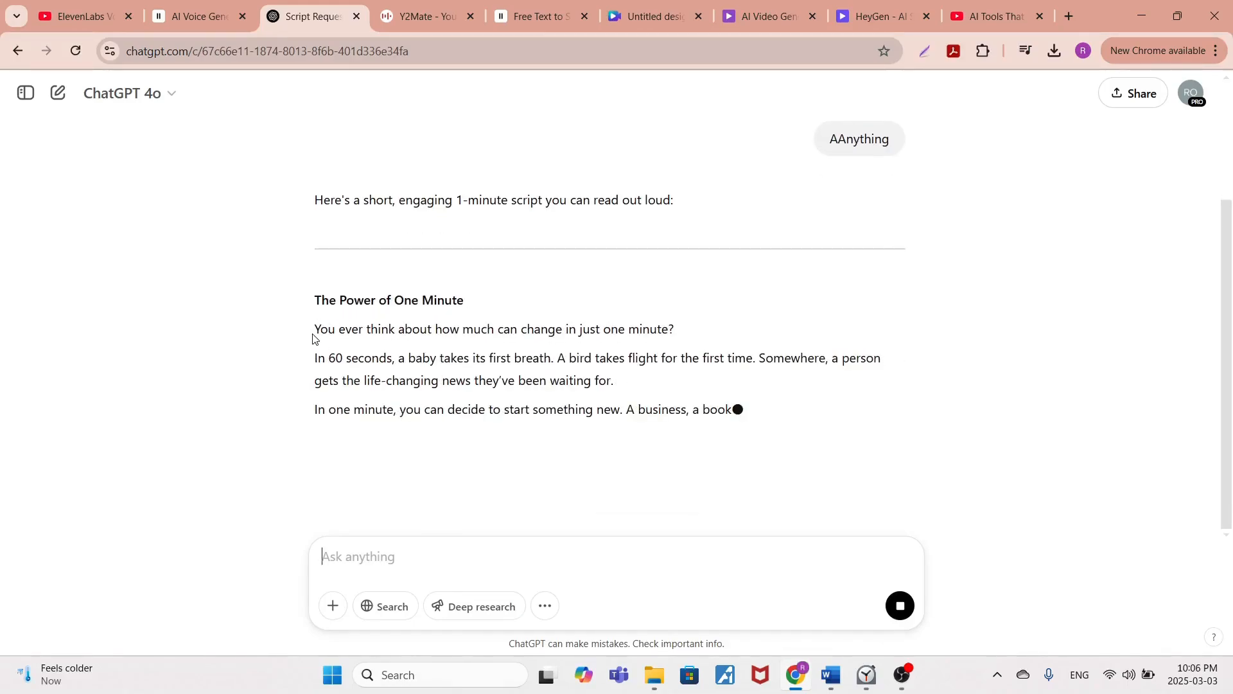
pyautogui.moveTo(529, 341); pyautogui.dragTo(293, 182)
pyautogui.hotkey('ctrl', 'c')
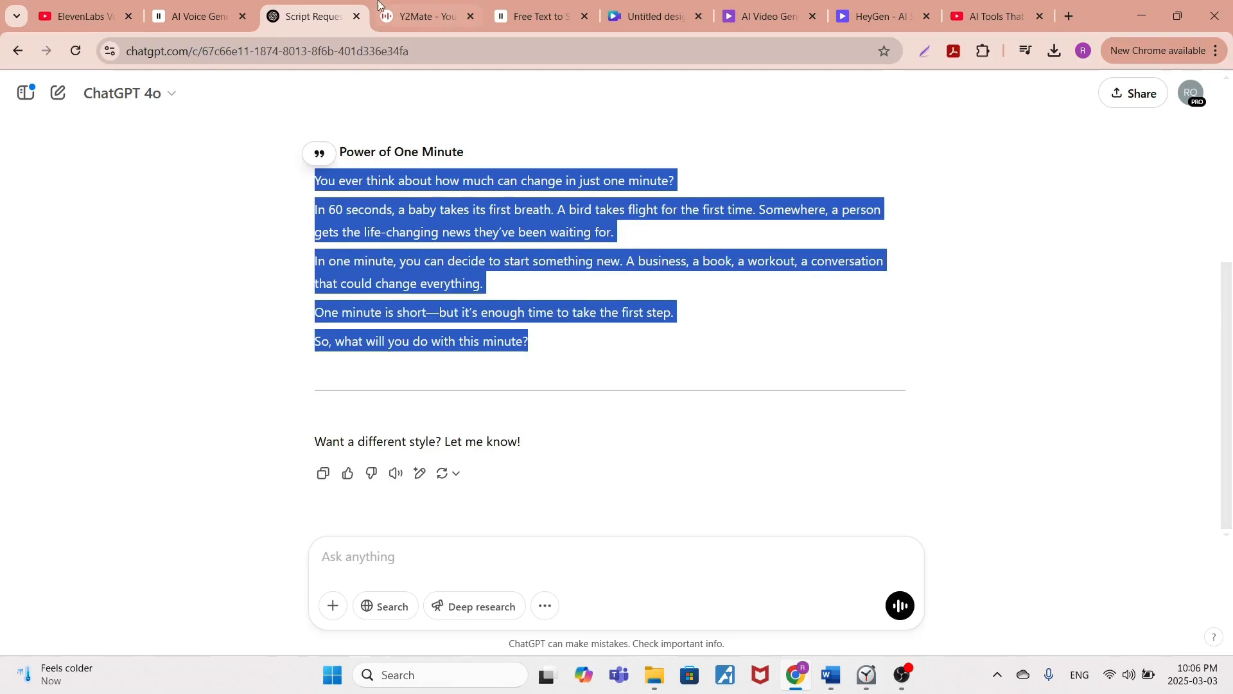
# - Paste the copied one-minute script into the ElevenLabs Text to Speech editor and generate speech with the Clone (V1) voice
pyautogui.click(199, 16)
pyautogui.click(385, 217)
pyautogui.hotkey('ctrl', 'v')
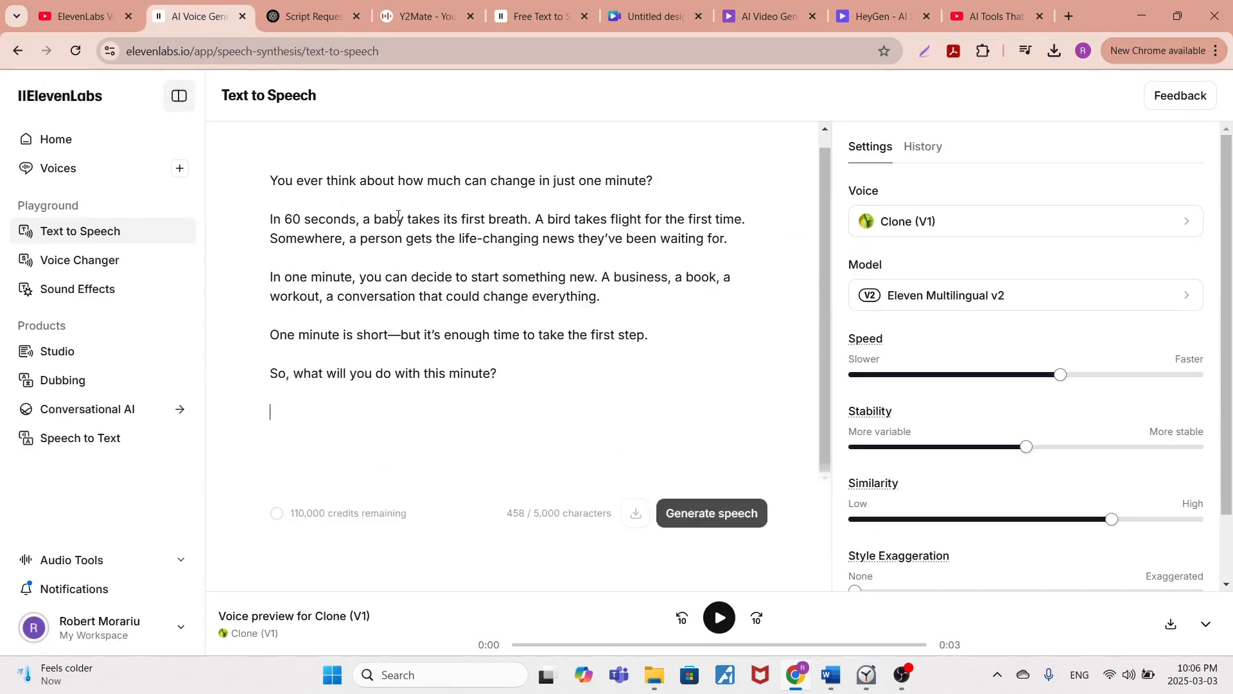
pyautogui.click(720, 515)
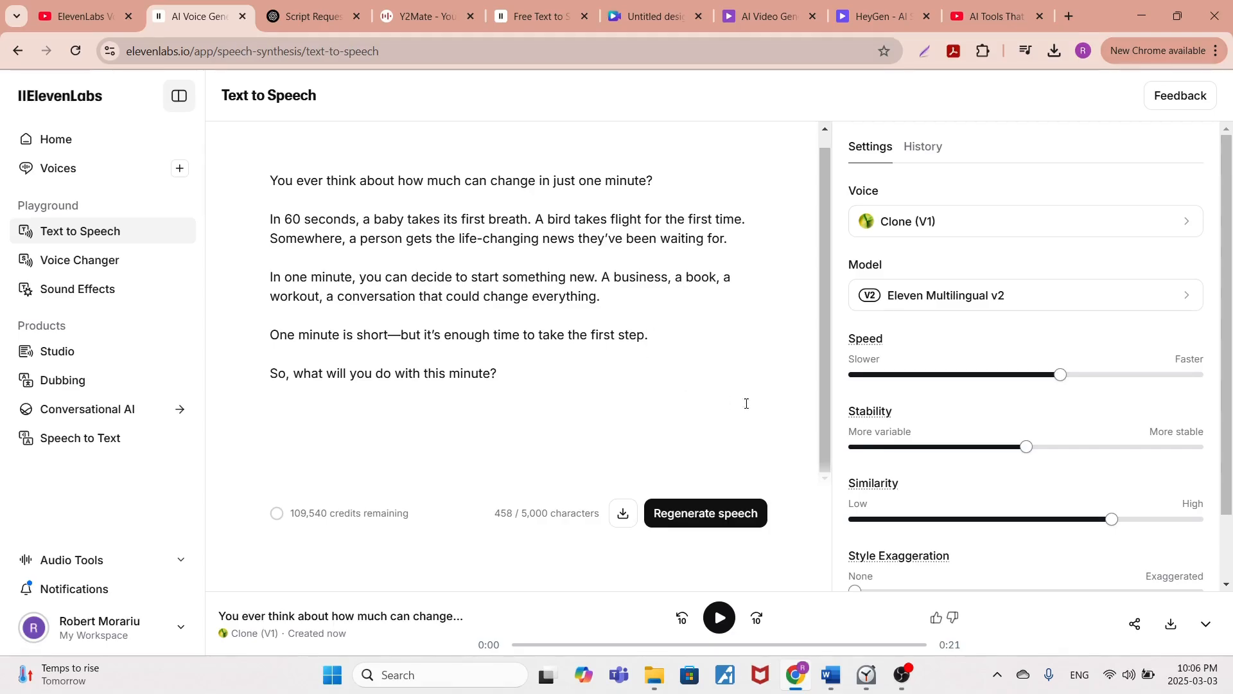
pyautogui.scroll(-2, 1147, 340)
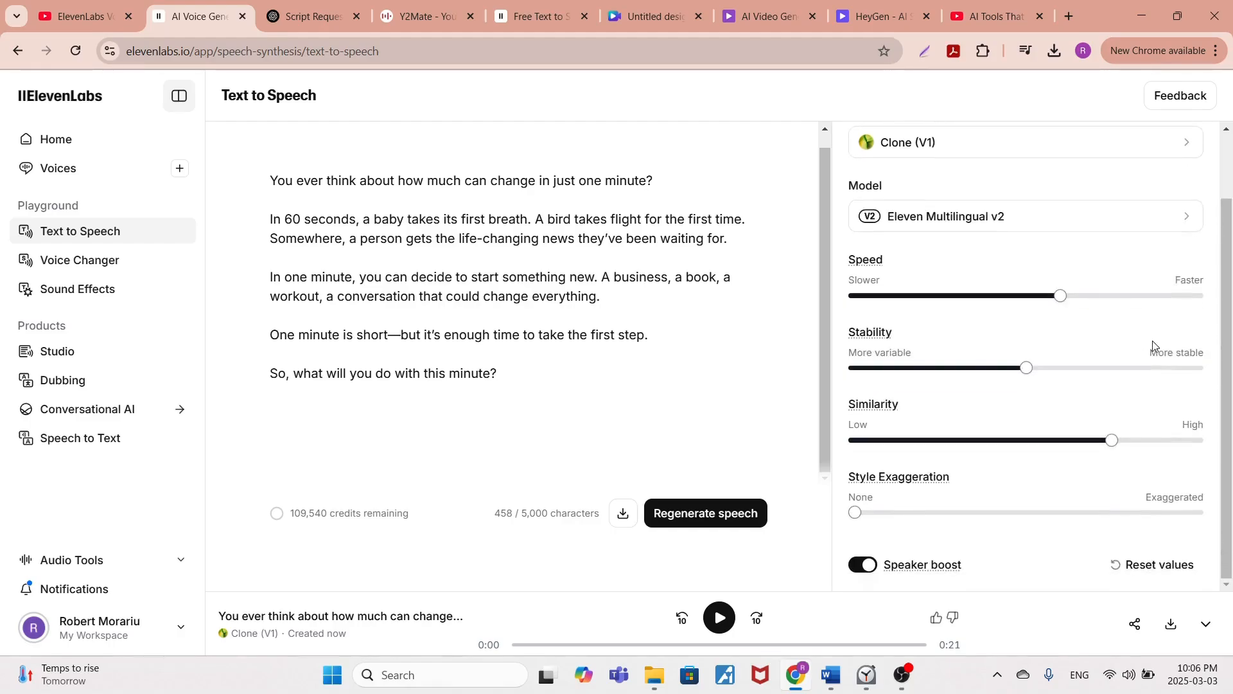
pyautogui.scroll(1, 1228, 366)
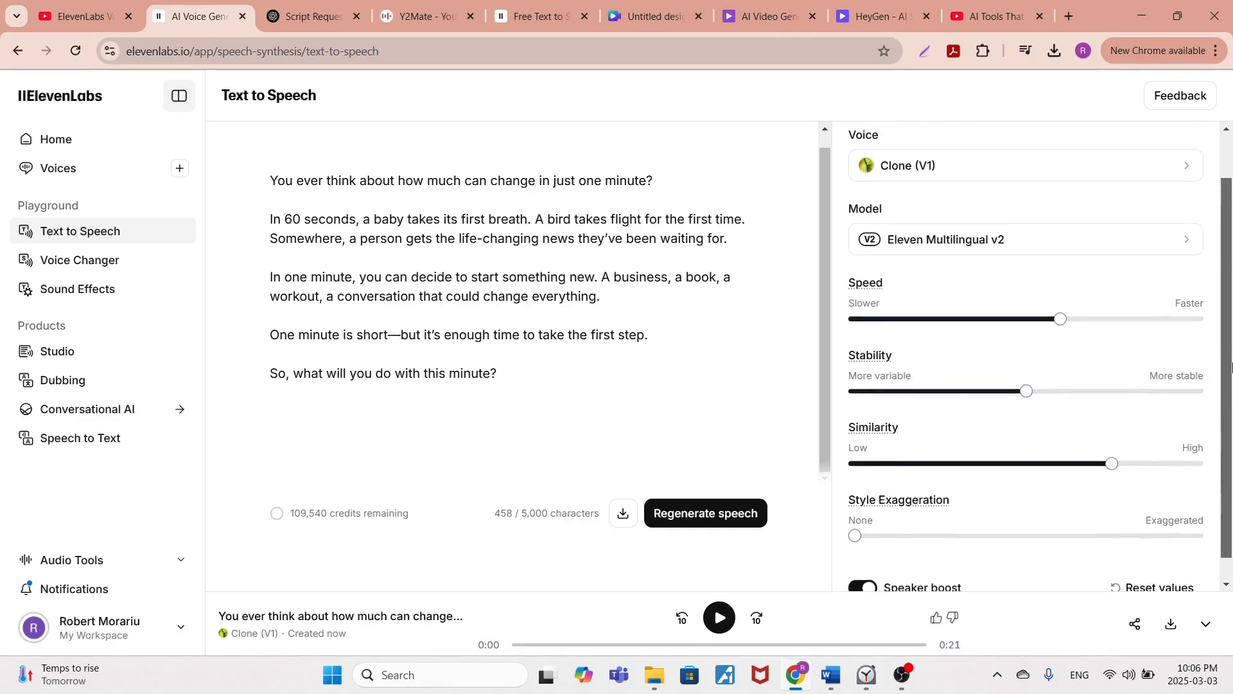
# - Set the speech speed to 1.19, regenerate the speech and pause its playback after a few seconds
pyautogui.scroll(2, 1231, 366)
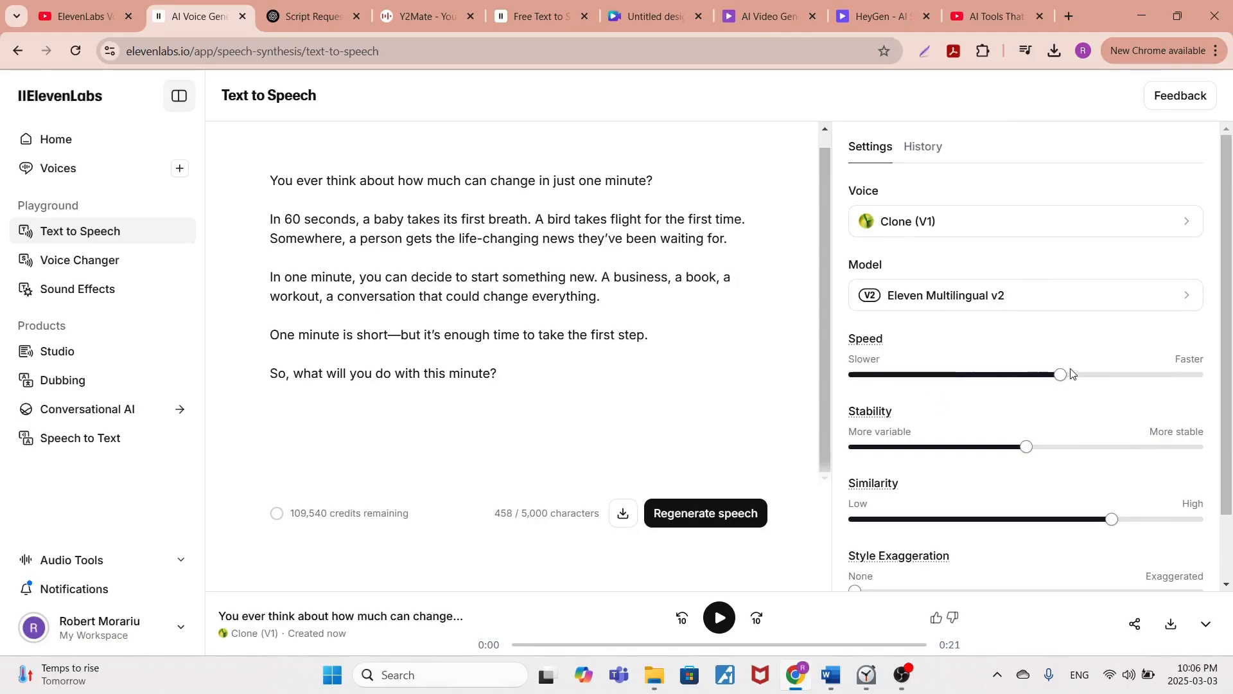
pyautogui.moveTo(1058, 379)
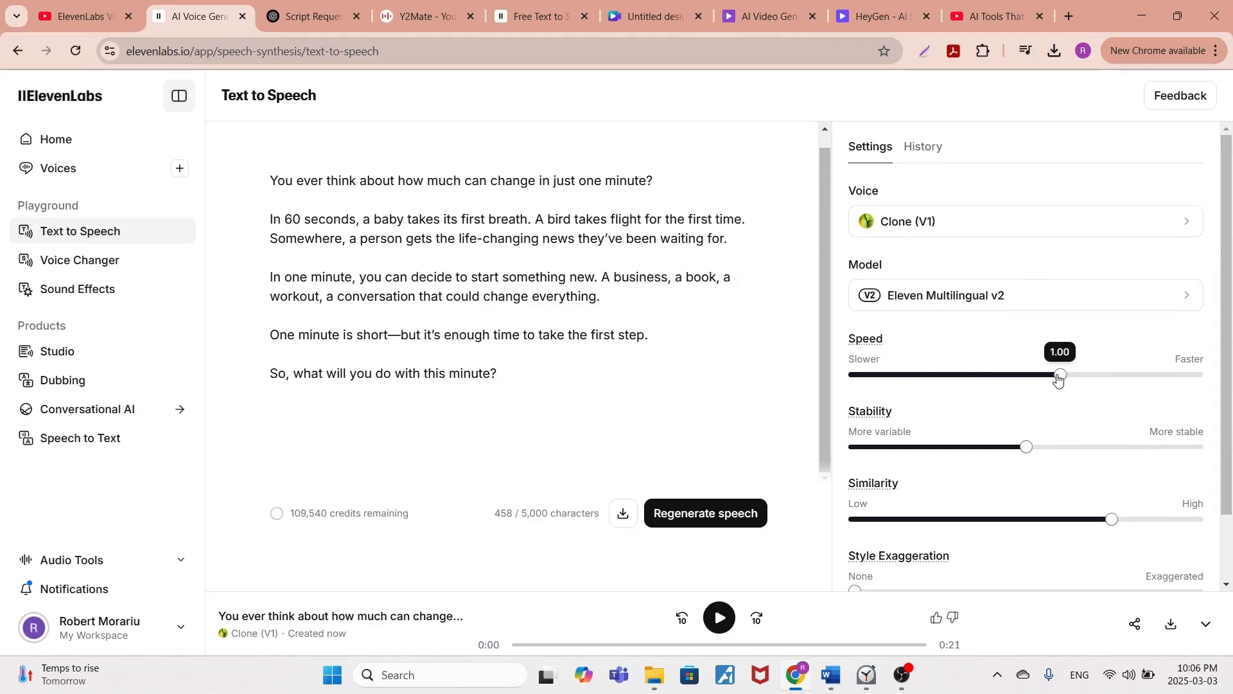
pyautogui.moveTo(1058, 379); pyautogui.dragTo(1197, 376)
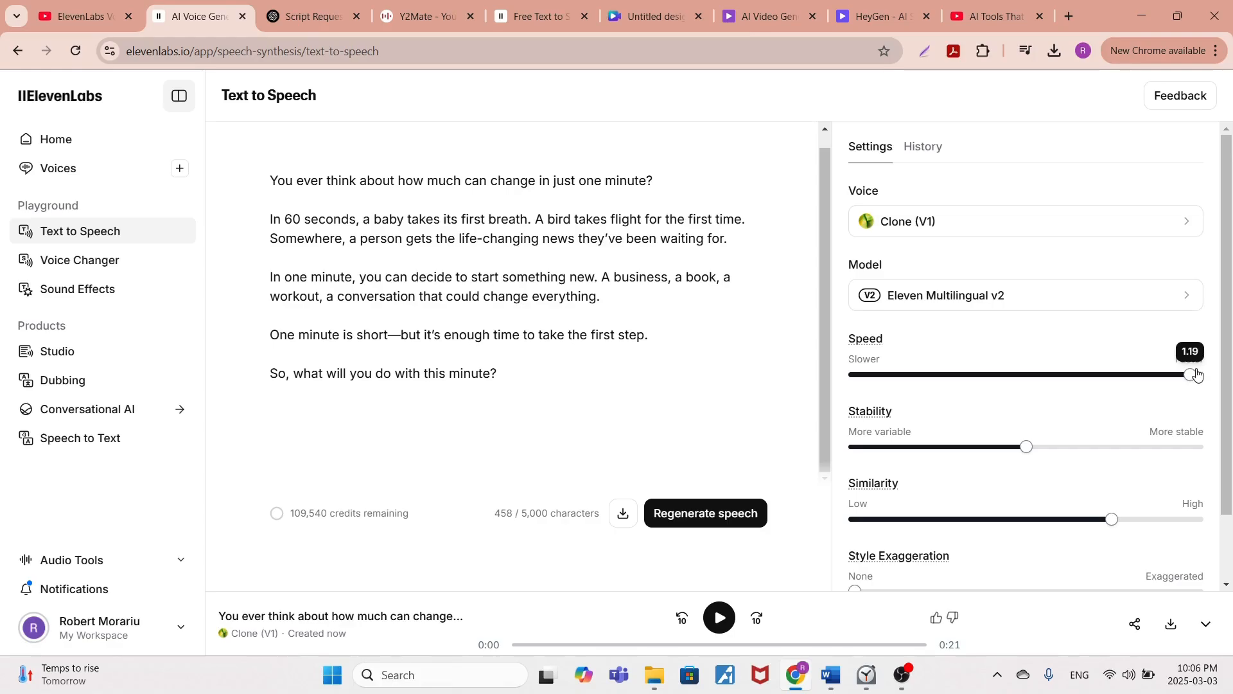
pyautogui.click(705, 516)
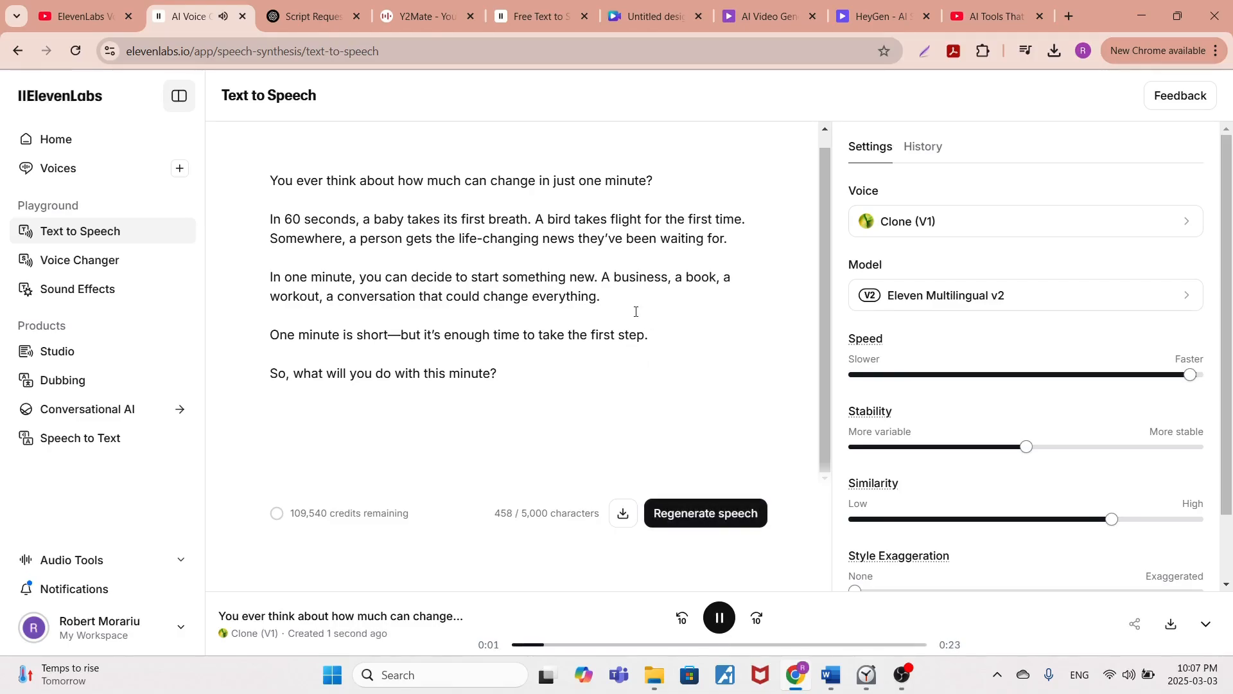
pyautogui.click(719, 617)
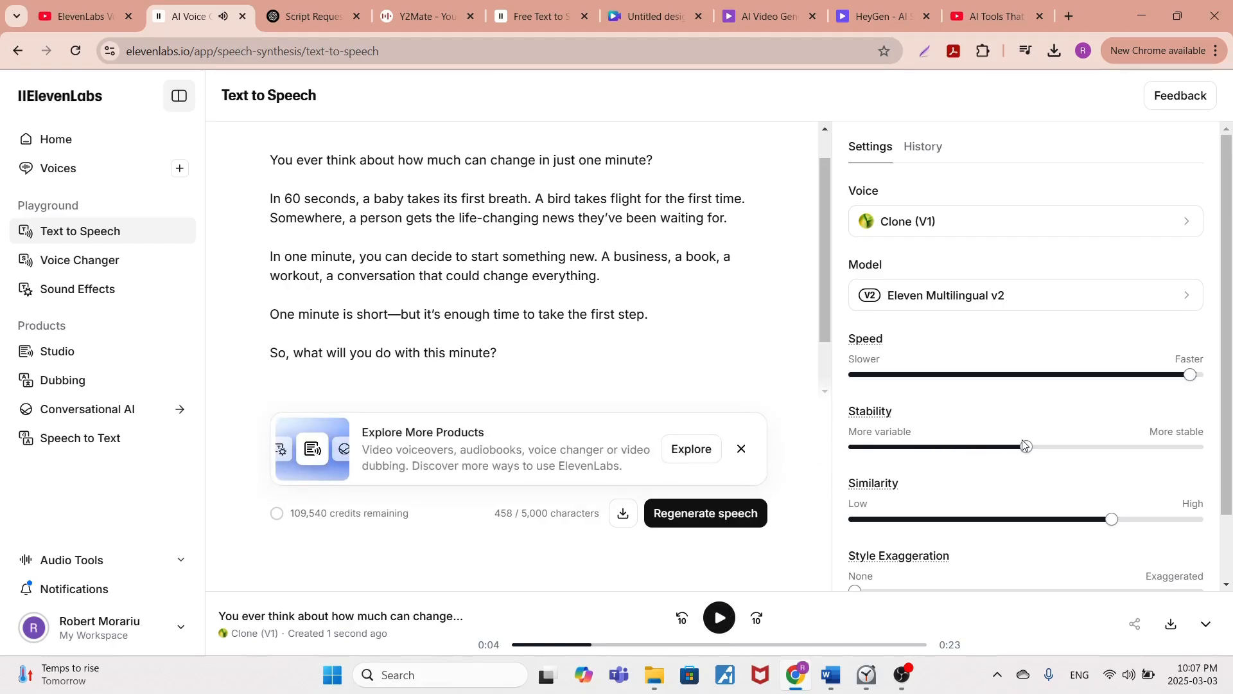
# - Raise the similarity setting to its maximum and read the explanation of the Stability setting
pyautogui.moveTo(1027, 455)
pyautogui.scroll(-2, 1066, 422)
pyautogui.moveTo(1112, 440)
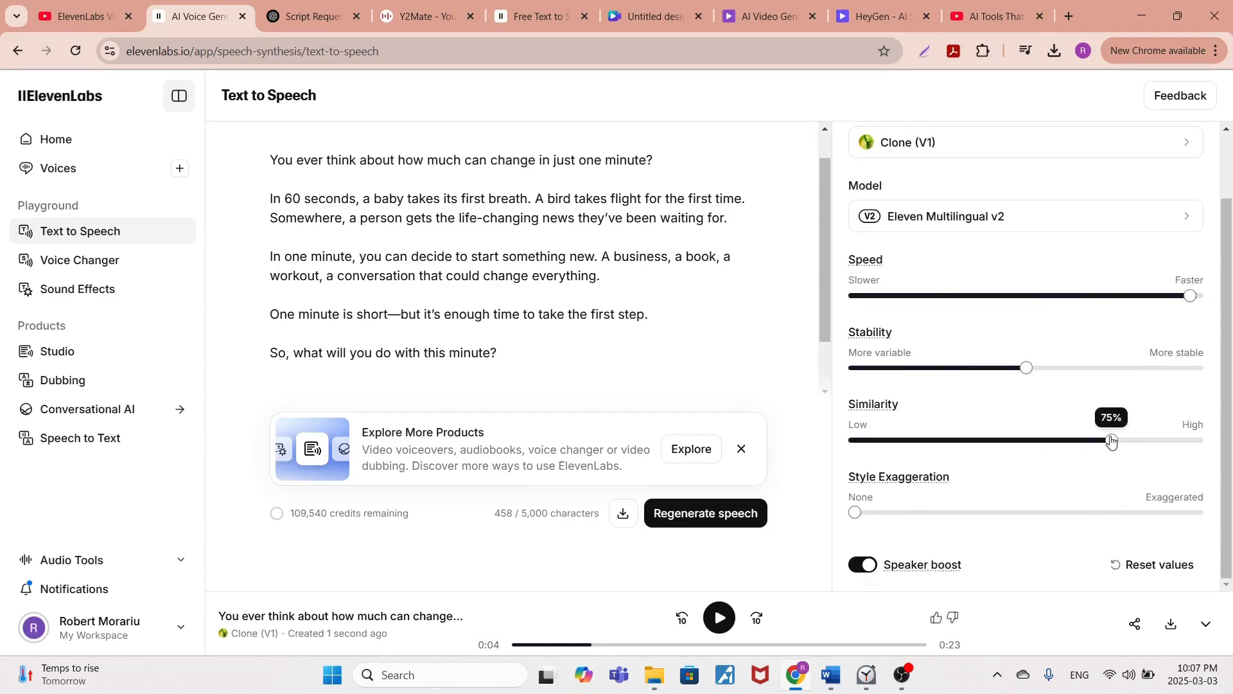
pyautogui.moveTo(1112, 441); pyautogui.dragTo(1204, 452)
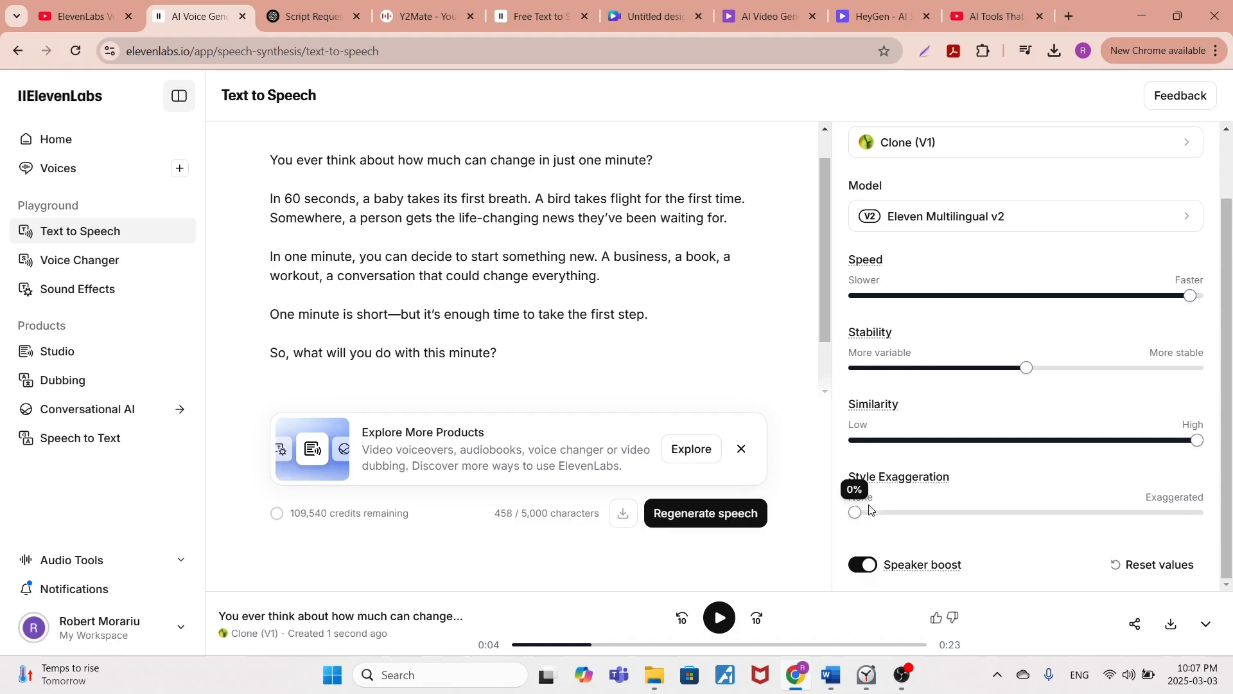
pyautogui.scroll(2, 871, 415)
pyautogui.moveTo(870, 415)
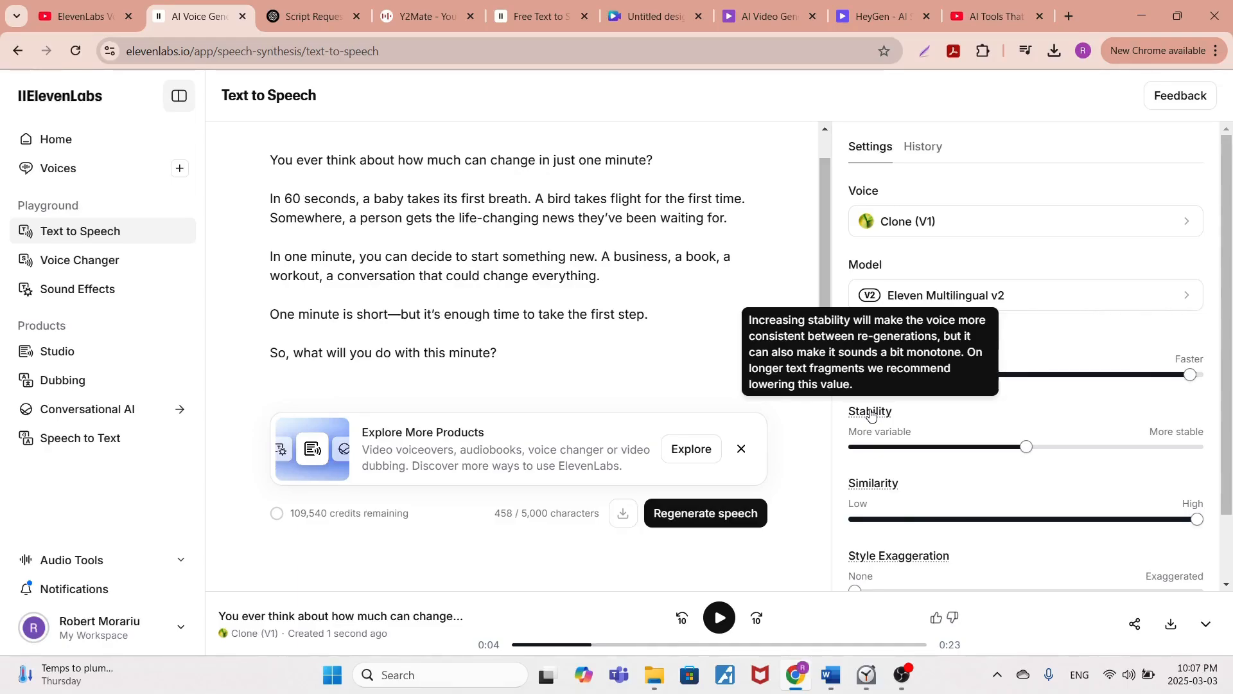
# - Set the similarity to 90%, dismiss the product suggestion and regenerate the speech
pyautogui.scroll(-2, 872, 412)
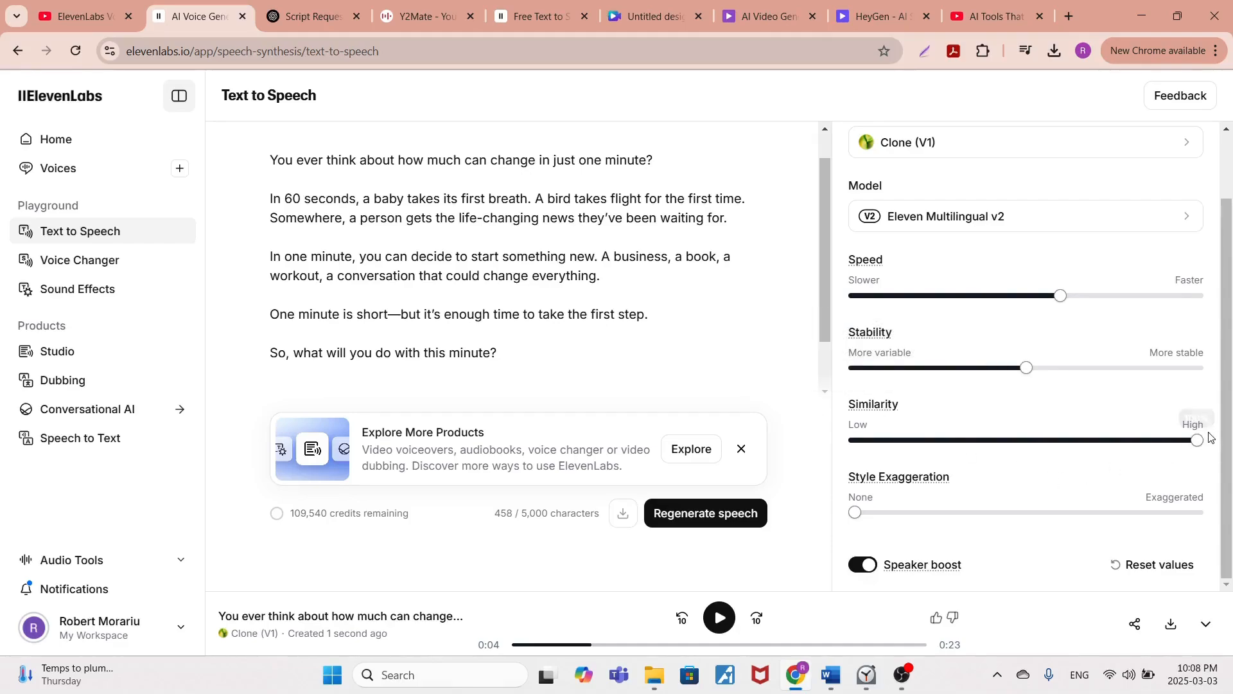
pyautogui.moveTo(1197, 441); pyautogui.dragTo(1168, 442)
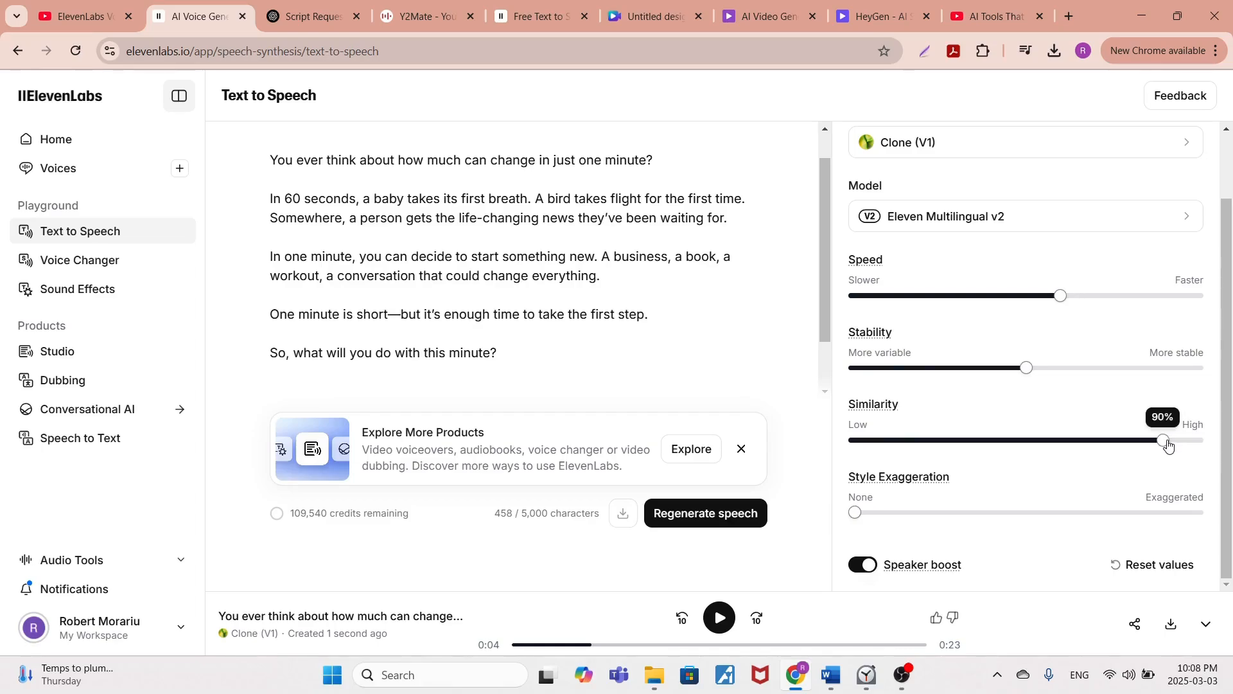
pyautogui.click(743, 456)
pyautogui.click(716, 517)
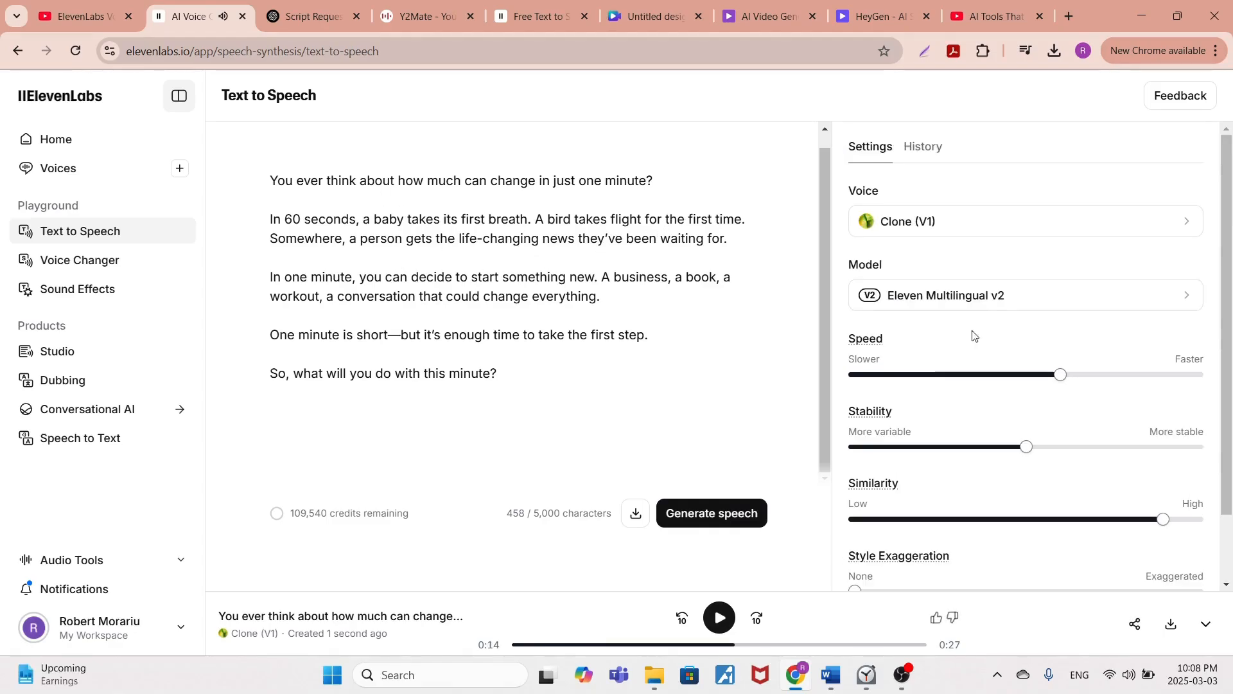
# - Go to the voice collection and start adding a new voice as a Professional Voice Clone
pyautogui.scroll(-2, 1064, 370)
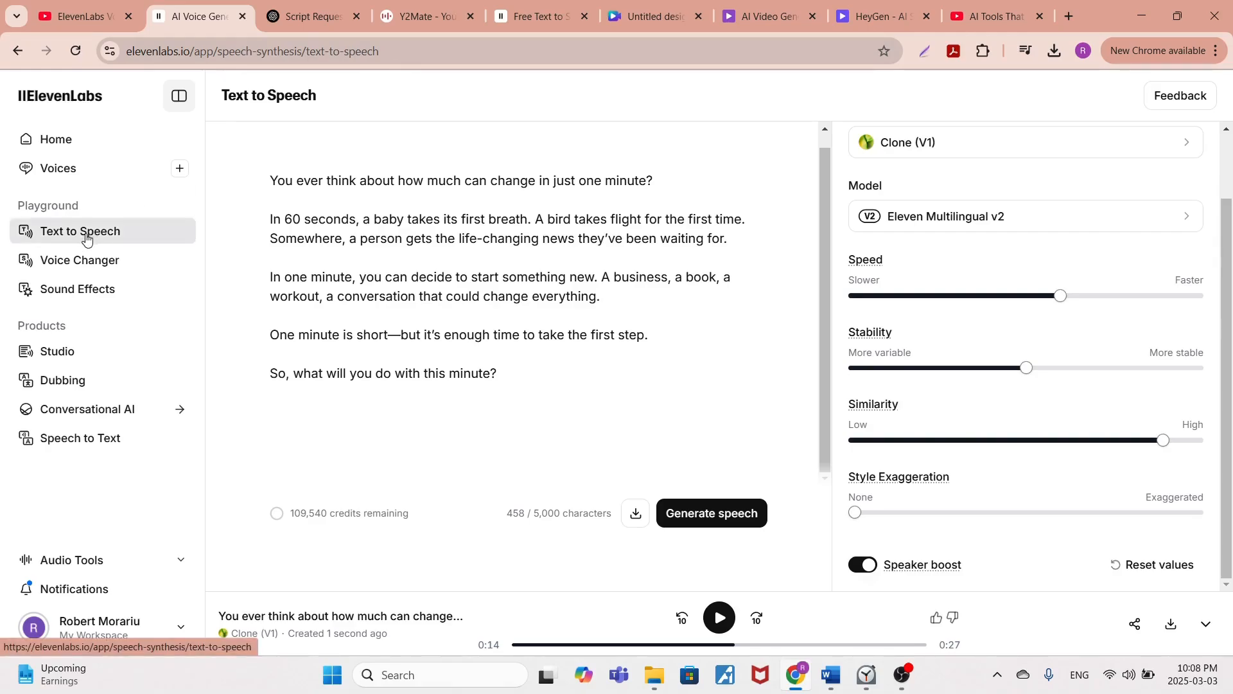
pyautogui.click(83, 170)
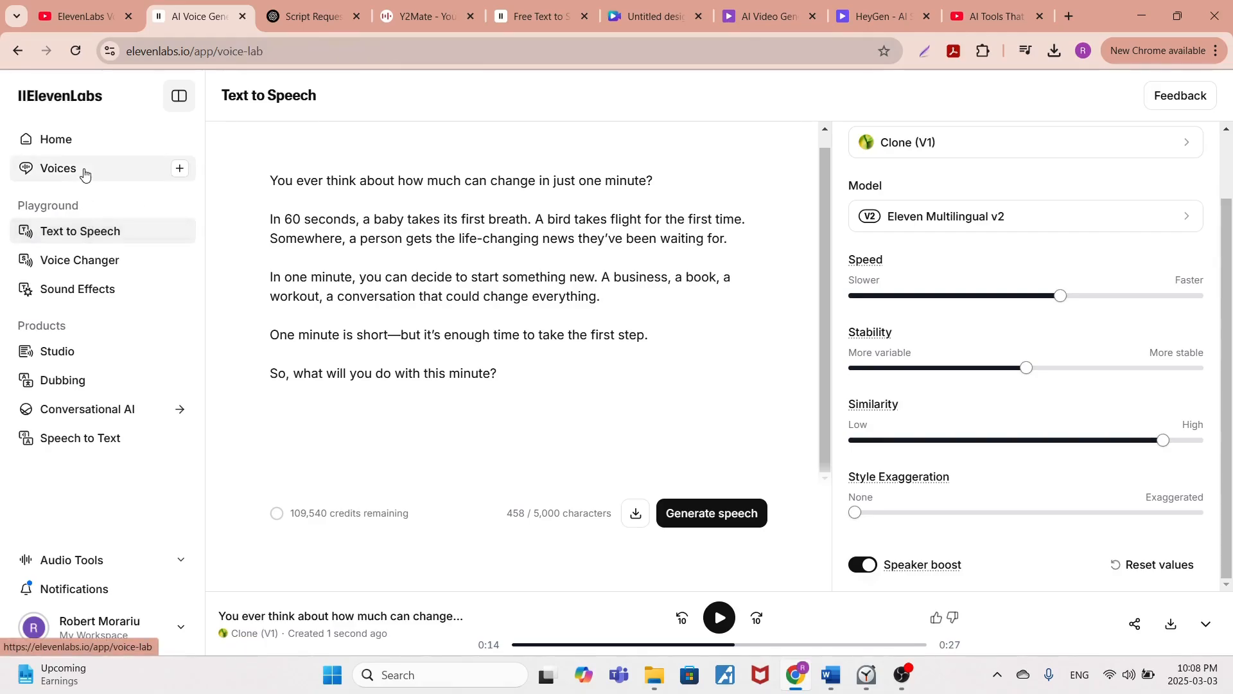
pyautogui.click(1190, 233)
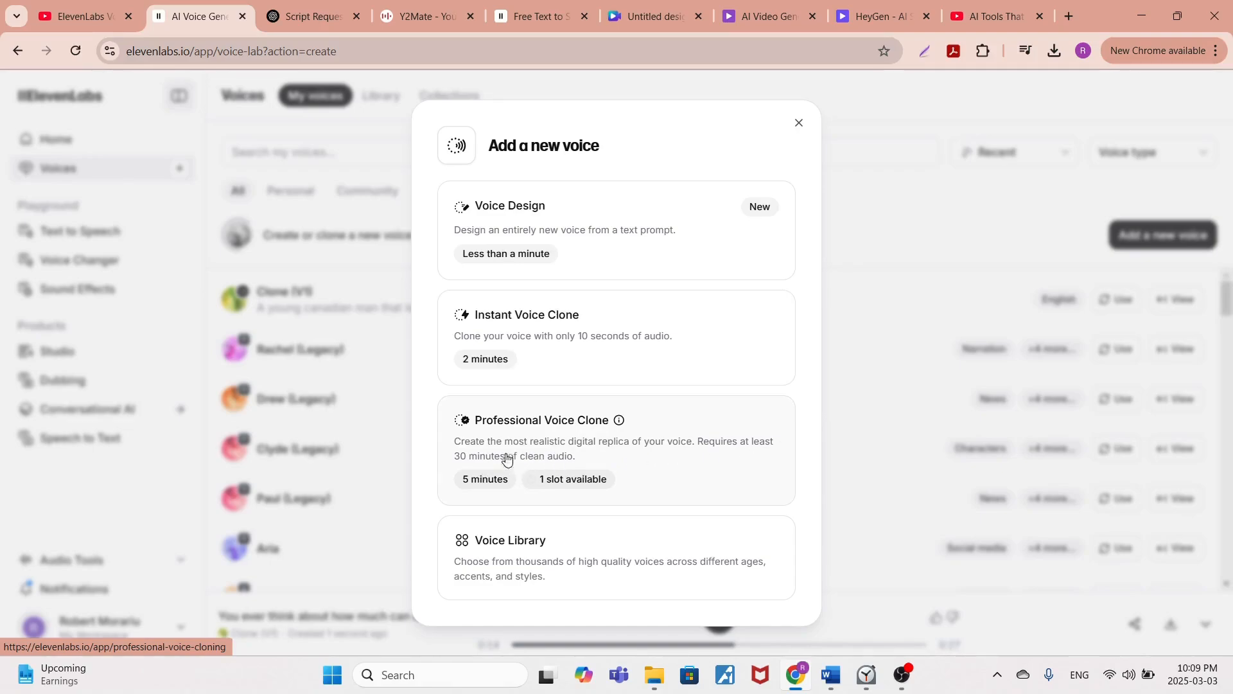
pyautogui.click(565, 429)
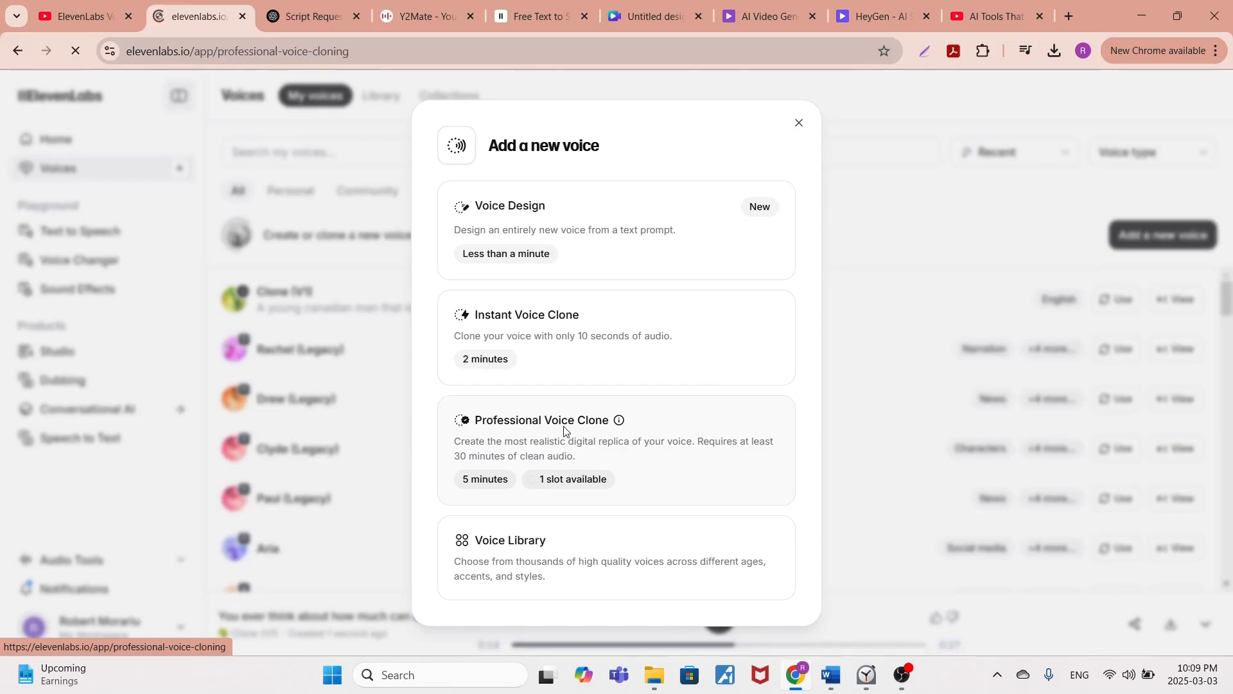
# - Read through the Professional Voice Cloning guidelines on recording equipment, audio quality, sample length, uploading and verification
pyautogui.scroll(-15, 565, 429)
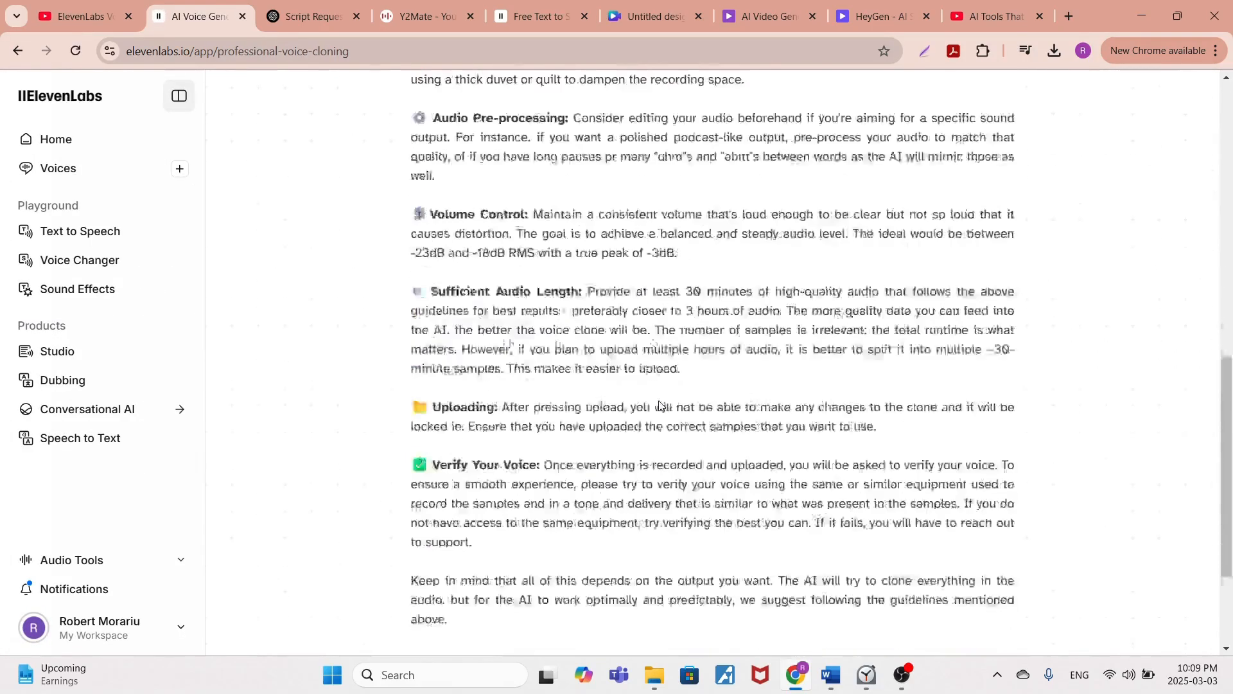
pyautogui.scroll(15, 514, 276)
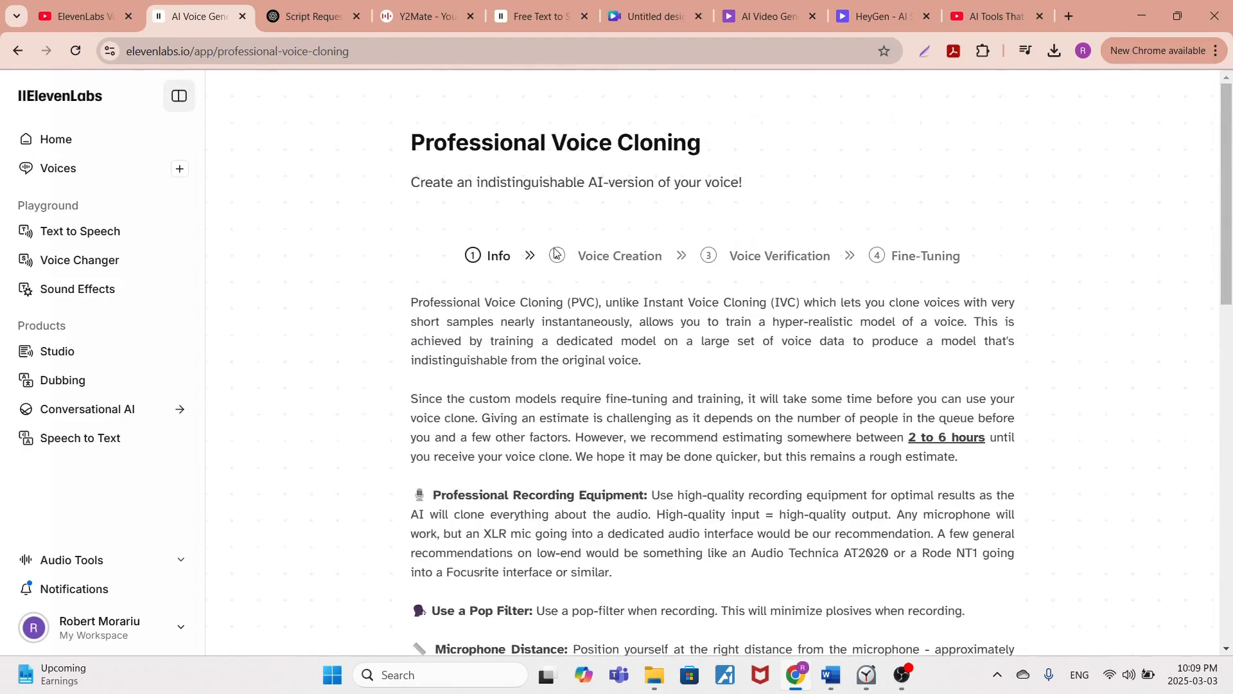
pyautogui.scroll(-8, 642, 328)
pyautogui.scroll(10, 651, 337)
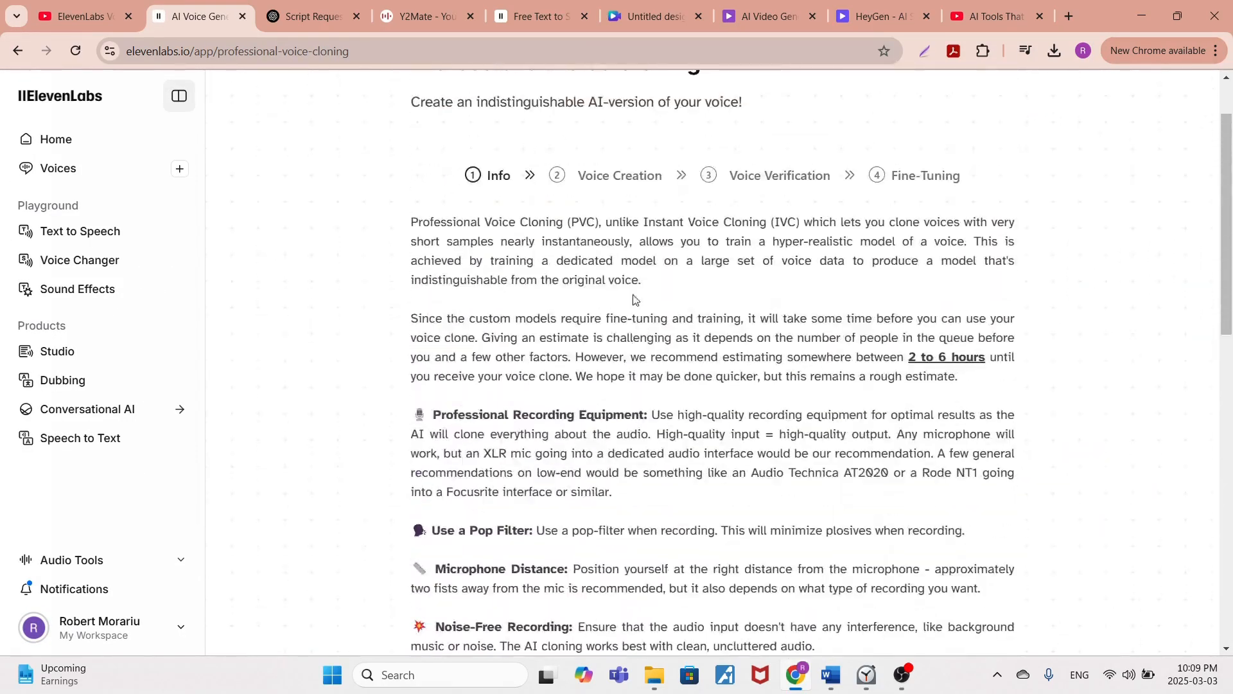
pyautogui.scroll(-6, 630, 300)
pyautogui.scroll(2, 624, 295)
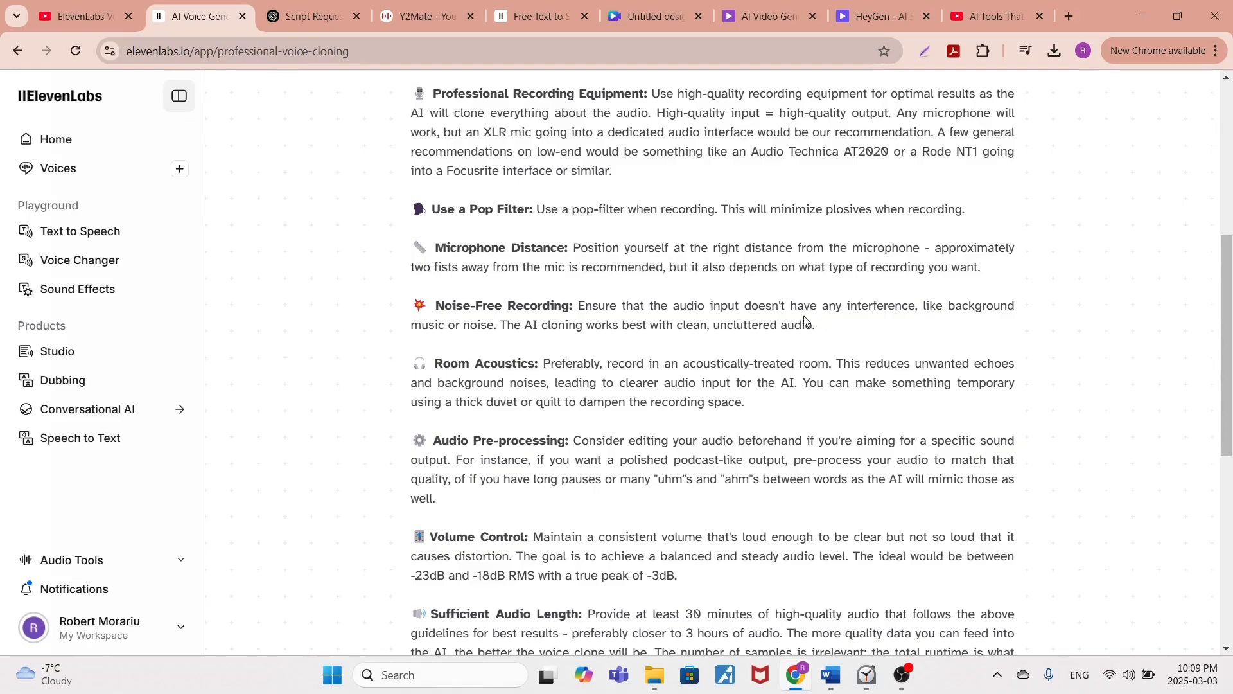
pyautogui.scroll(-2, 788, 330)
pyautogui.scroll(-3, 788, 329)
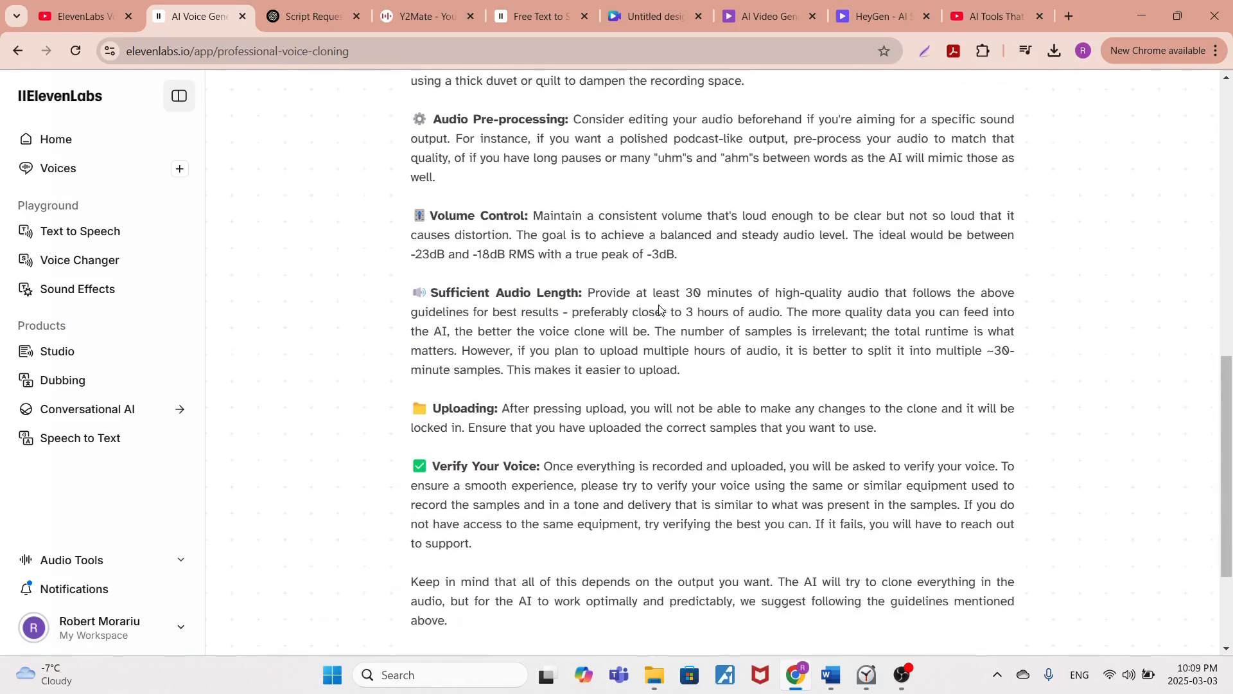
pyautogui.scroll(-3, 642, 308)
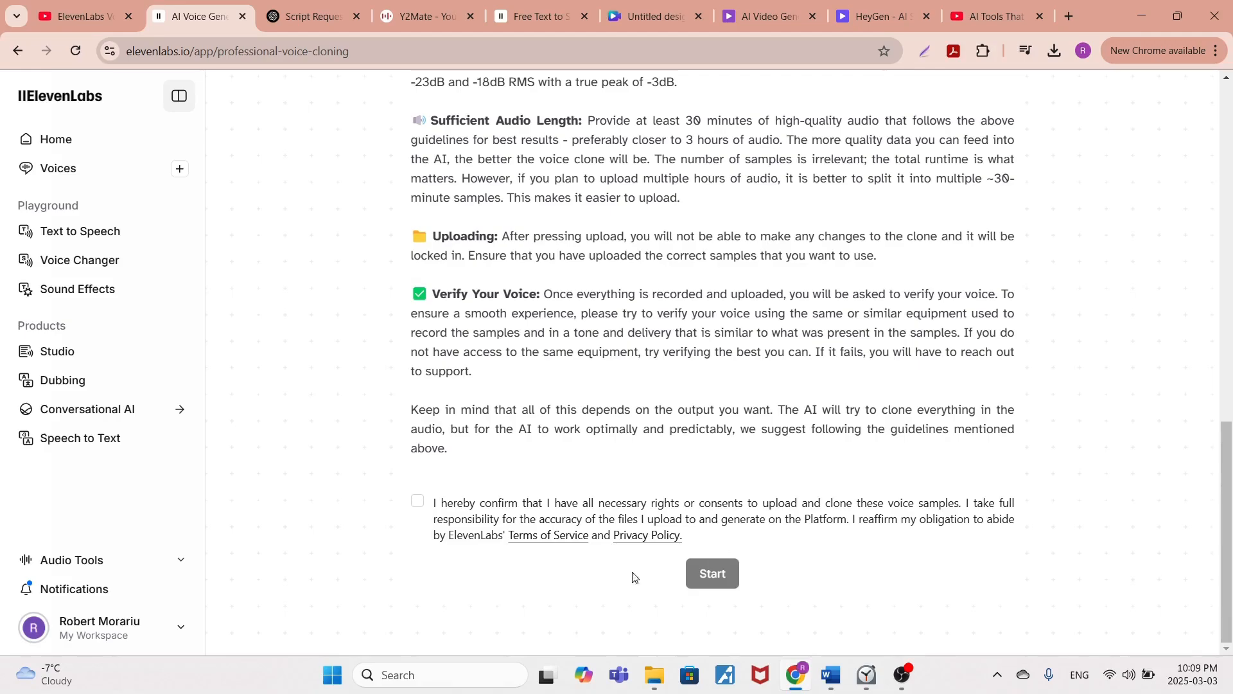
# - Confirm having the rights to the voice samples and start the voice creation stage
pyautogui.click(442, 510)
pyautogui.click(710, 573)
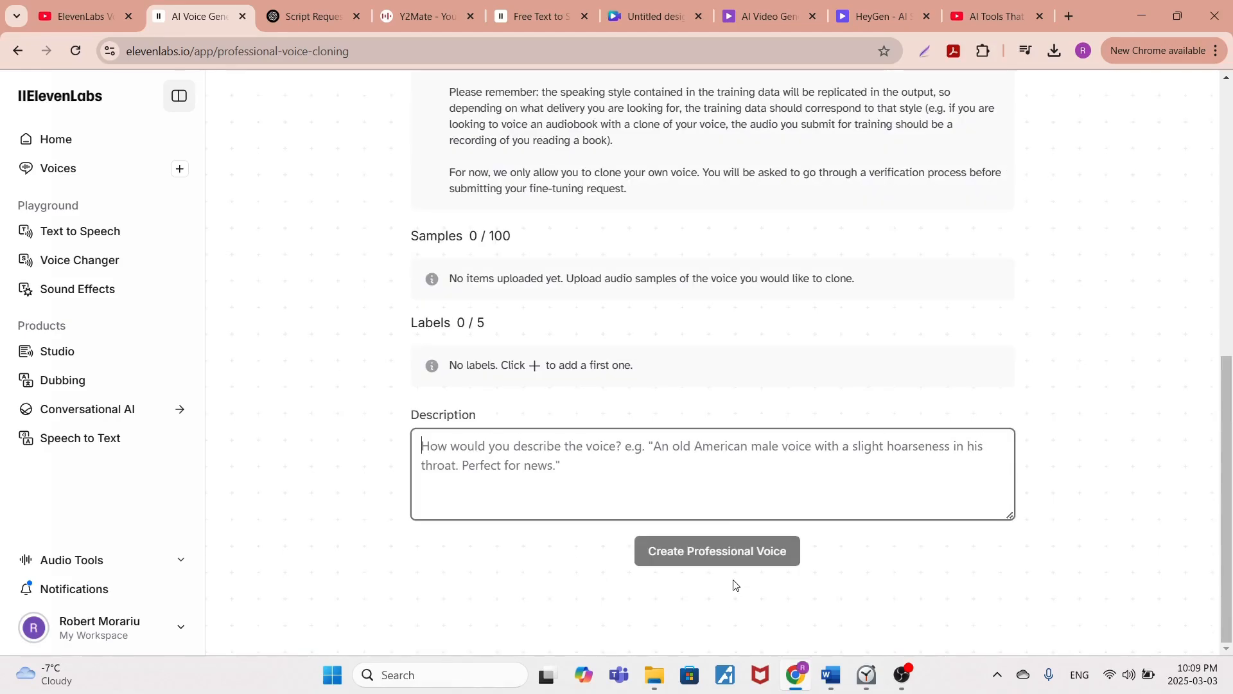
pyautogui.scroll(10, 660, 482)
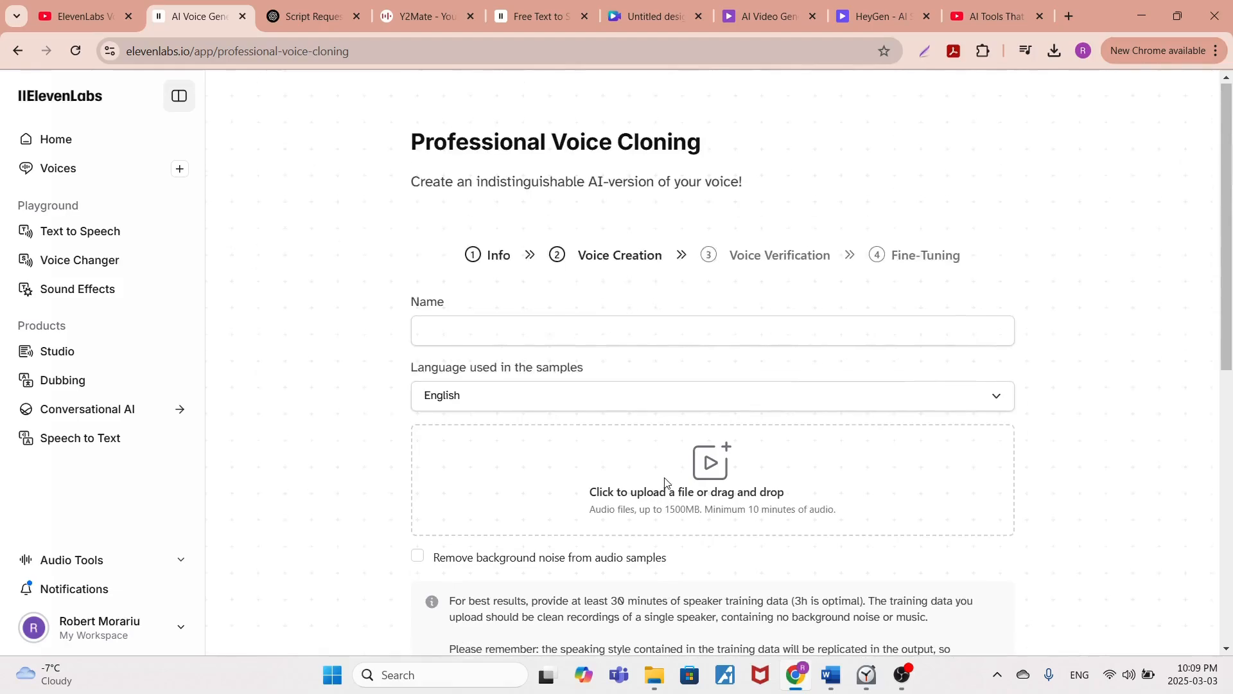
# - Name the professional voice "Voice Clone 2" and briefly check the Y2Mate converter before returning to the ElevenLabs form
pyautogui.click(424, 326)
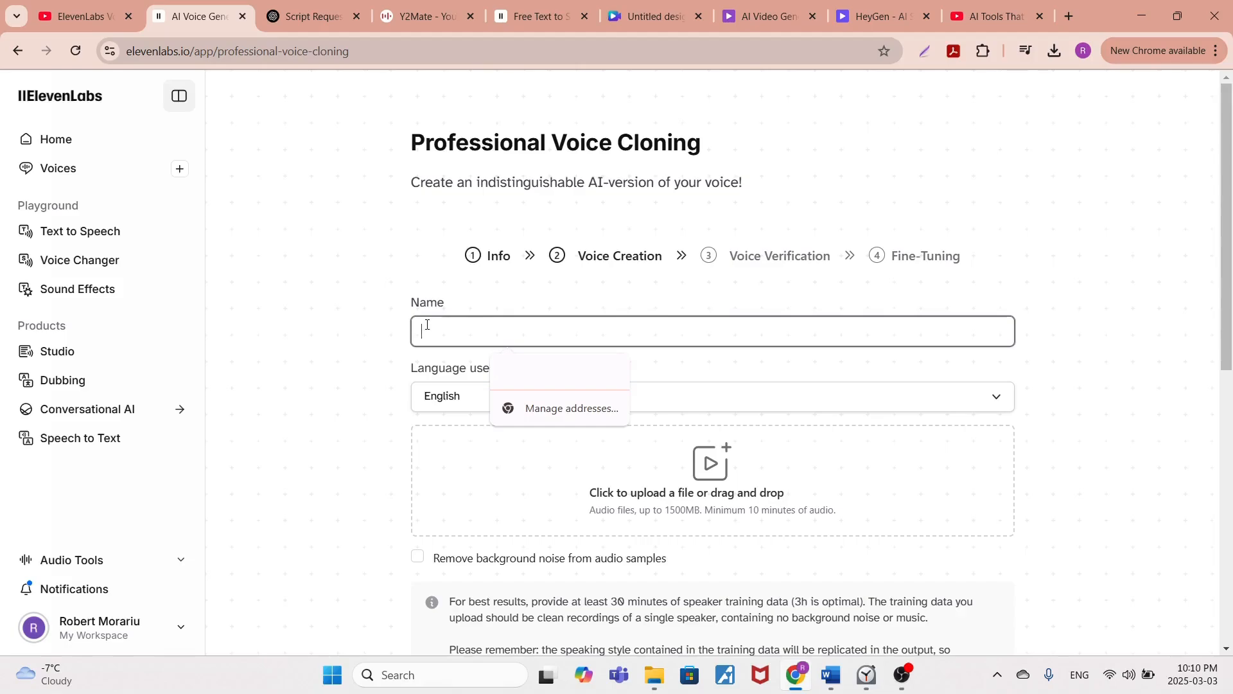
pyautogui.write('Voice')
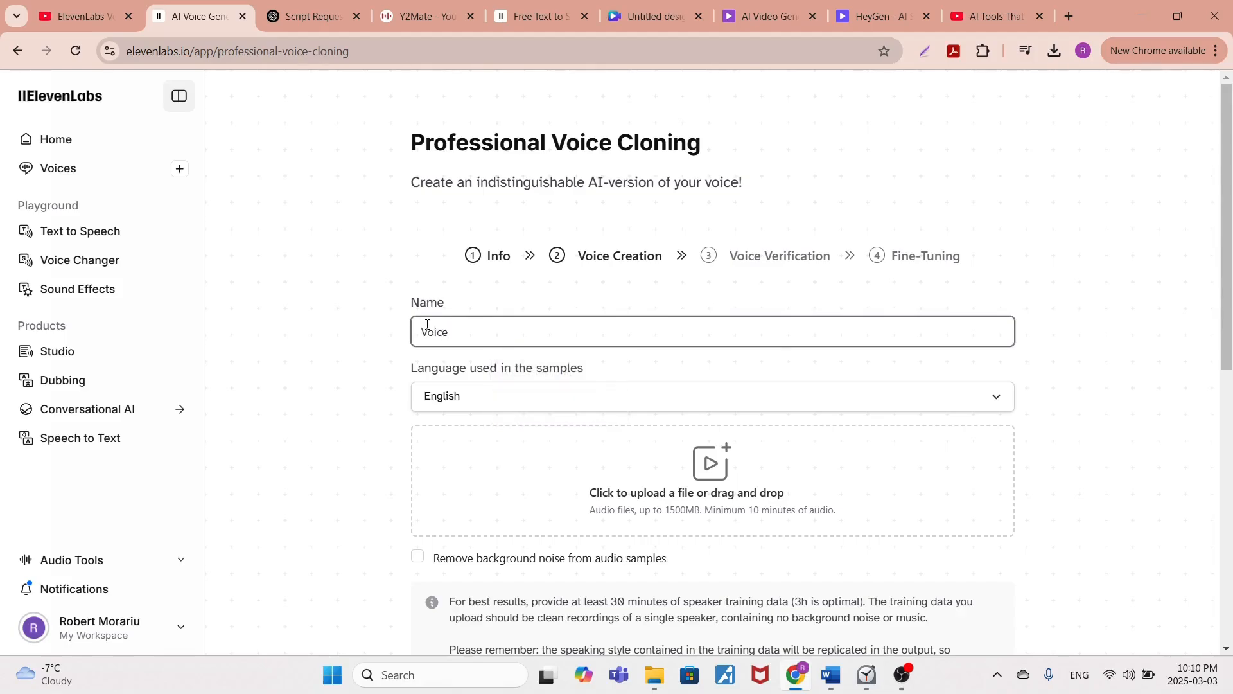
pyautogui.write(' Clone 2')
pyautogui.scroll(-1, 392, 365)
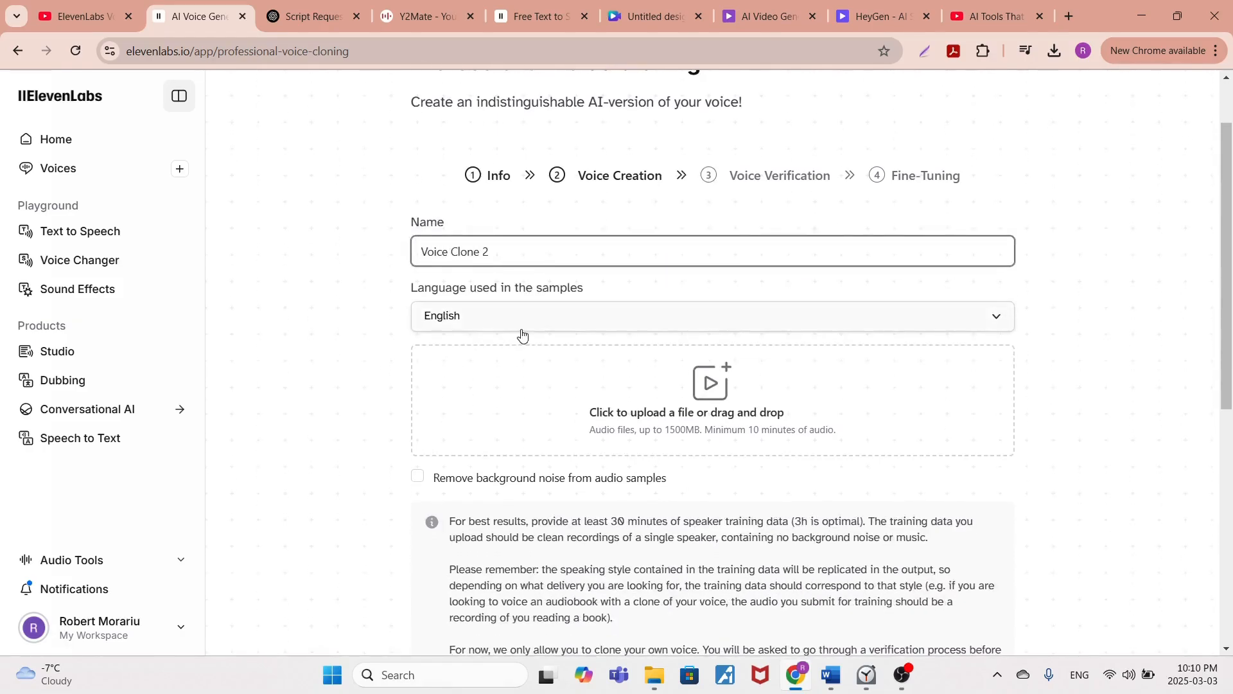
pyautogui.scroll(-1, 394, 357)
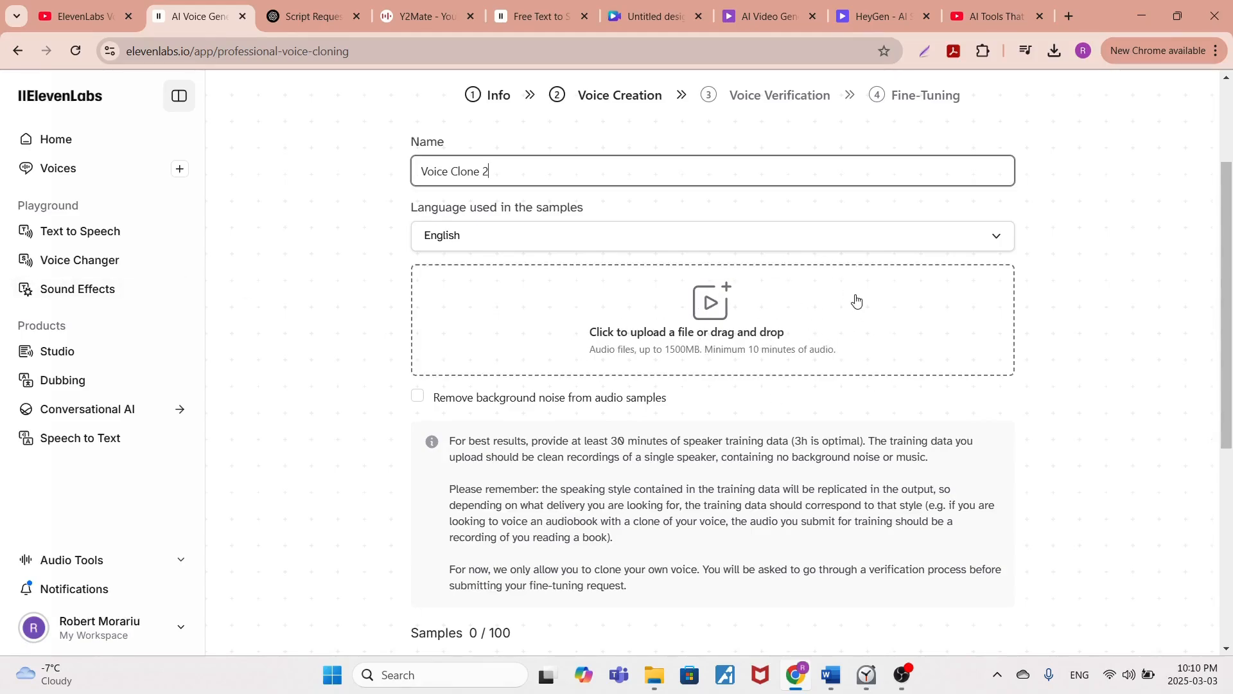
pyautogui.click(418, 17)
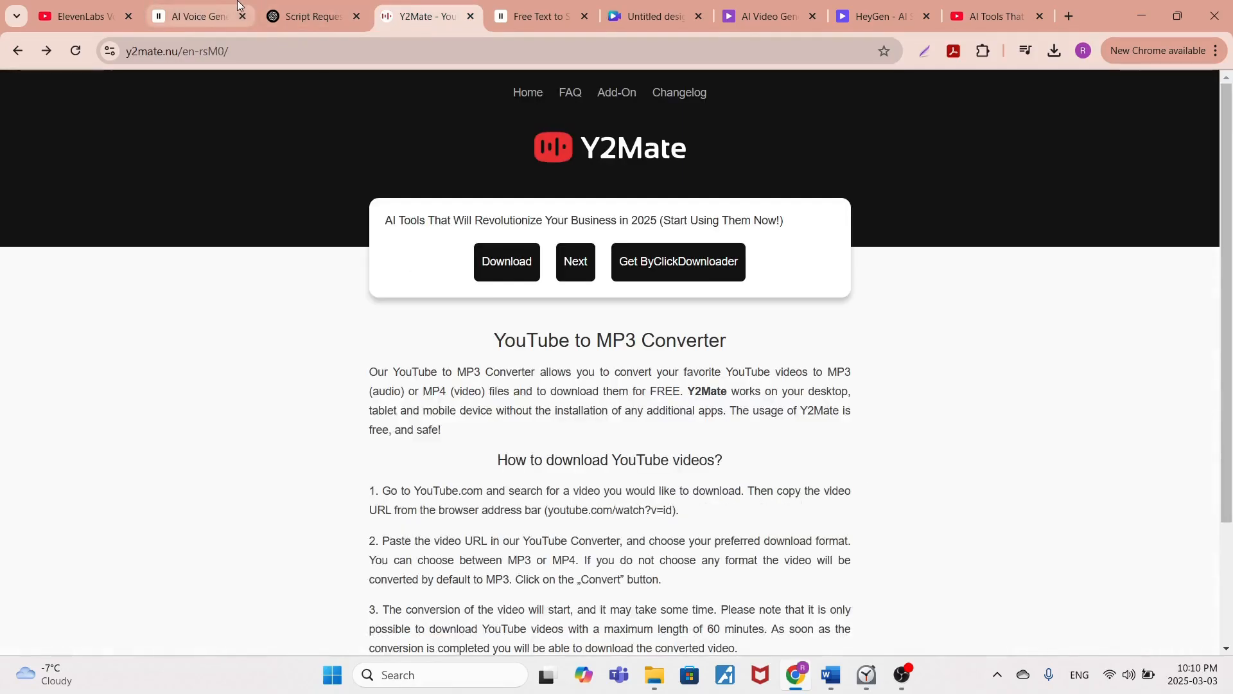
pyautogui.click(193, 16)
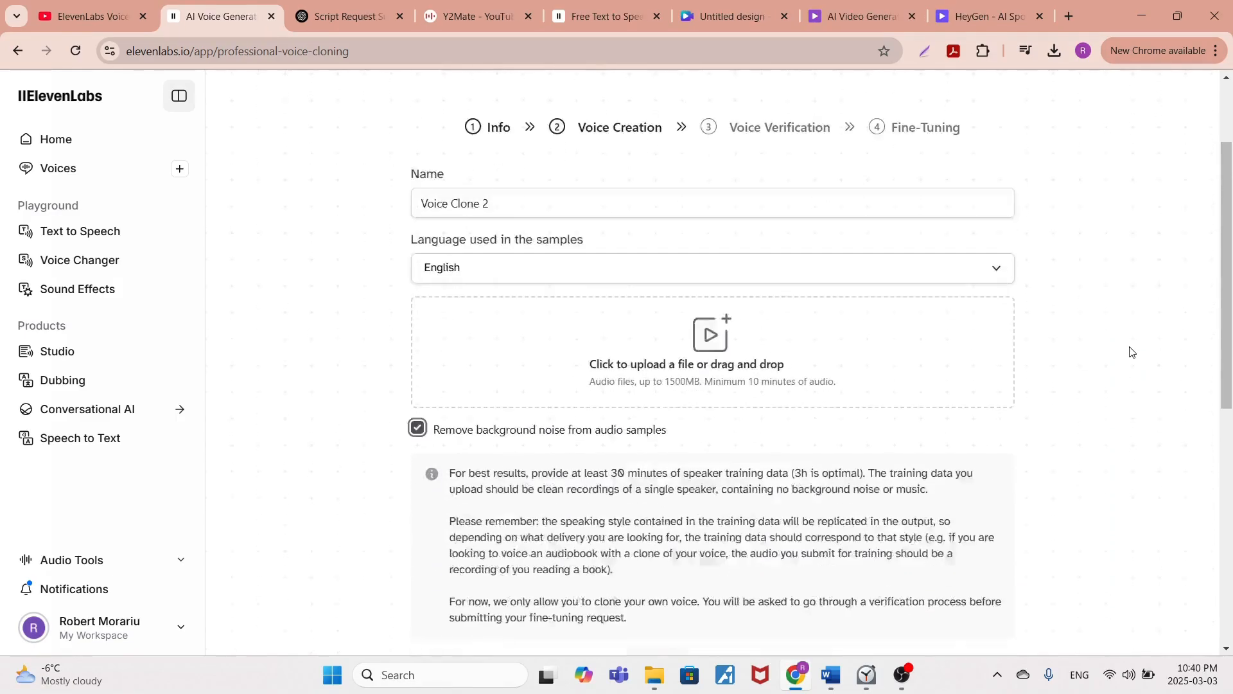
# - Describe the voice as "A young canadian male with an enthousiastic tone that is excited and passionate about what he speaks. Accent is half canadian half american."
pyautogui.scroll(-5, 1128, 349)
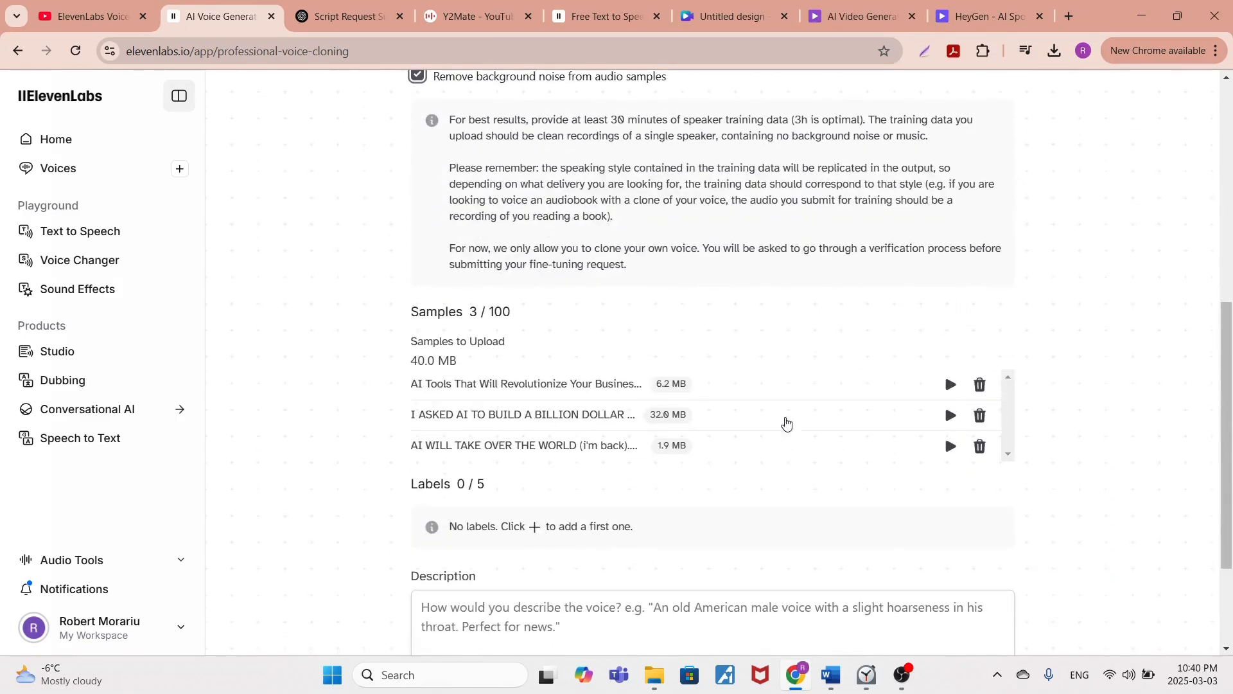
pyautogui.scroll(7, 1013, 484)
pyautogui.scroll(-10, 1069, 453)
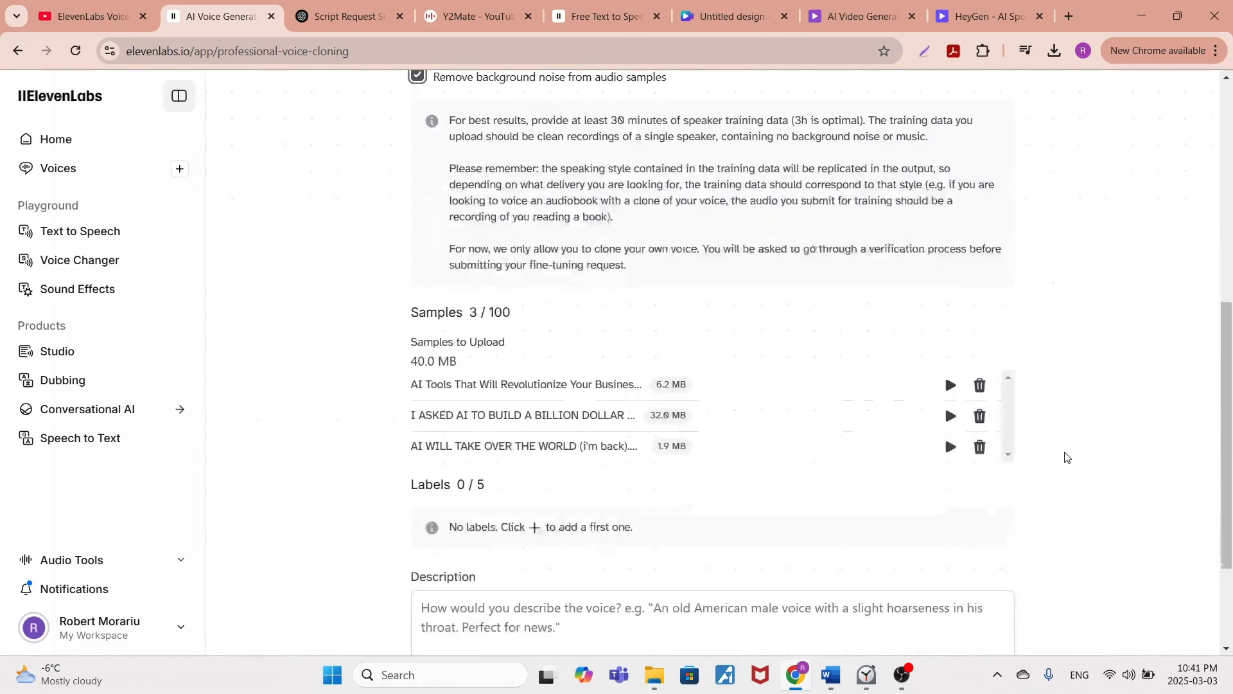
pyautogui.scroll(5, 463, 283)
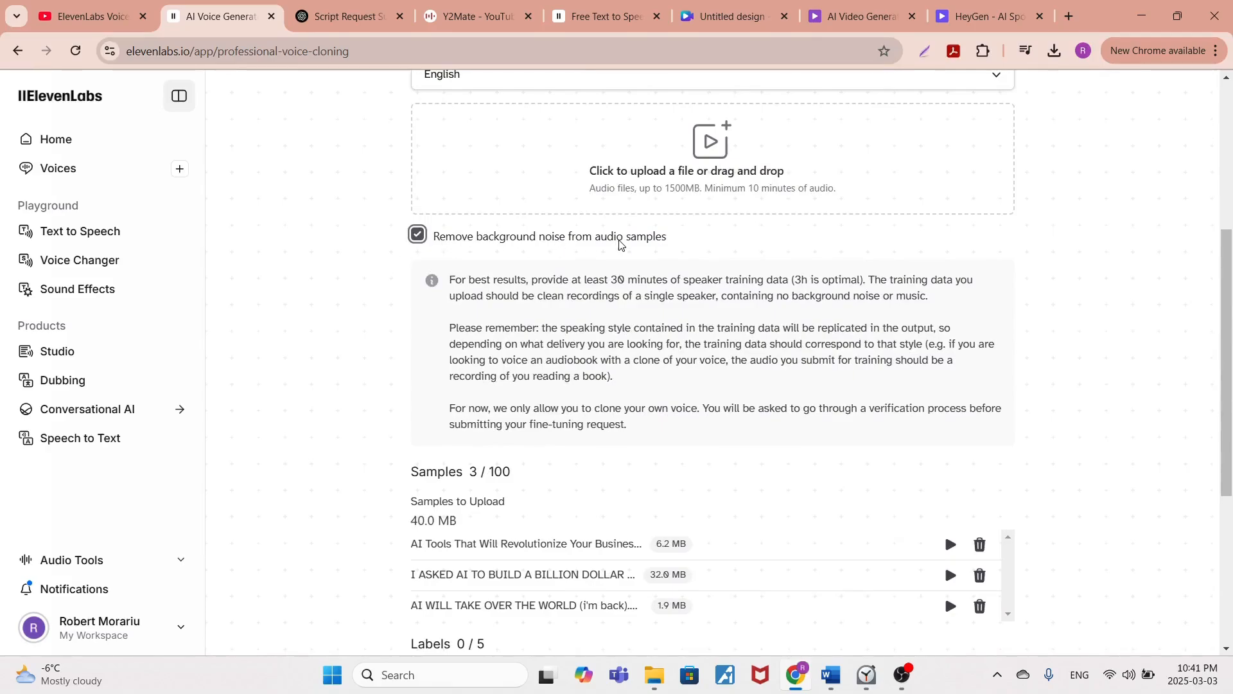
pyautogui.scroll(-1, 569, 324)
pyautogui.scroll(-3, 429, 435)
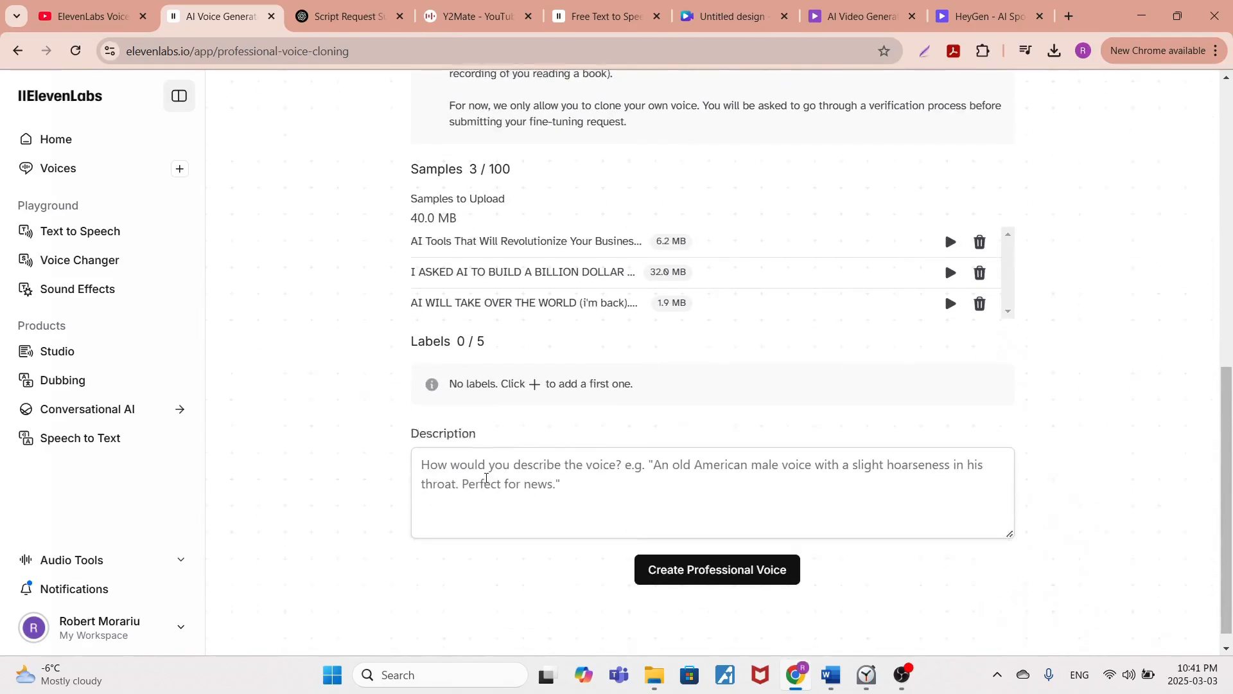
pyautogui.click(479, 469)
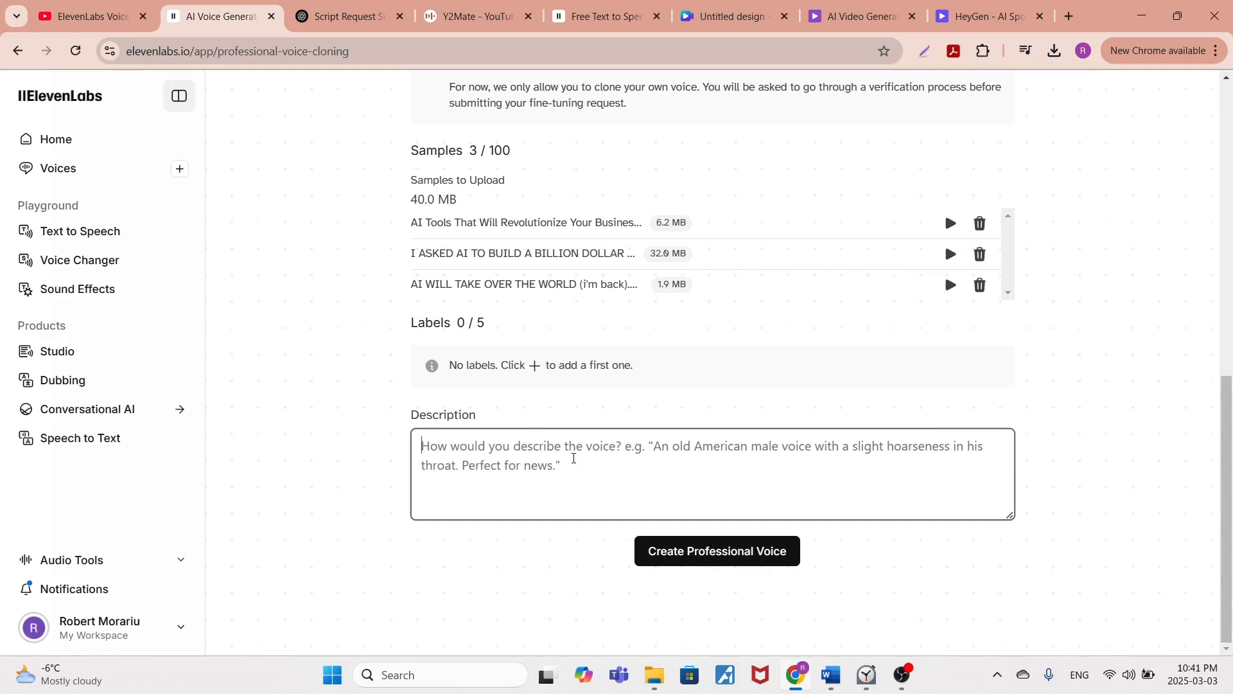
pyautogui.write('A young canadian male with an enthousiastic tone that is excited and passionate about what he speaks. Accent is half canadian half american.')
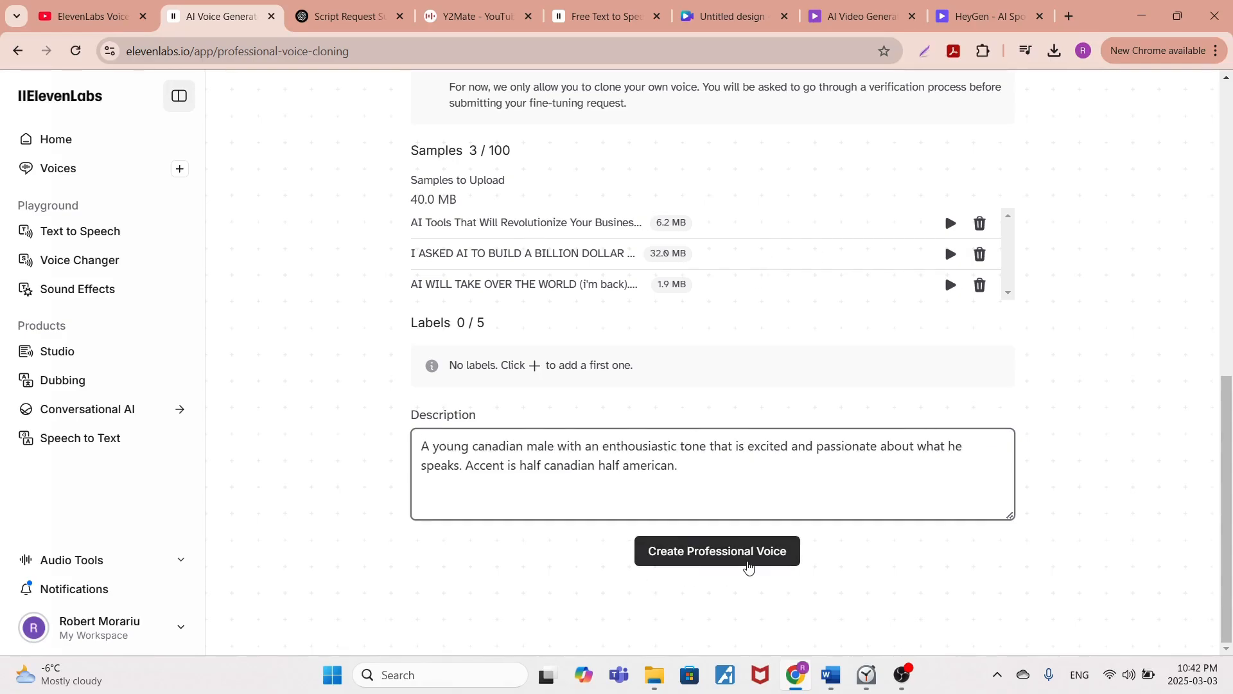
# - Create the professional voice from the three uploaded samples and start its voice verification
pyautogui.click(748, 565)
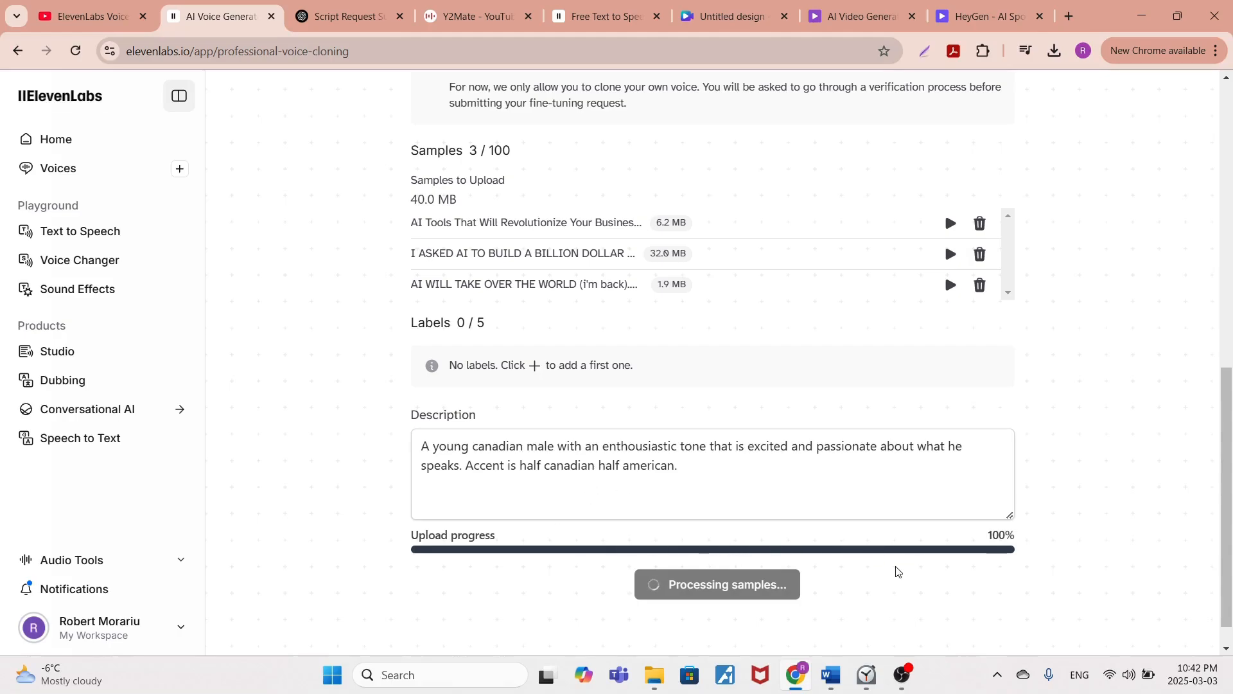
pyautogui.scroll(-1, 893, 572)
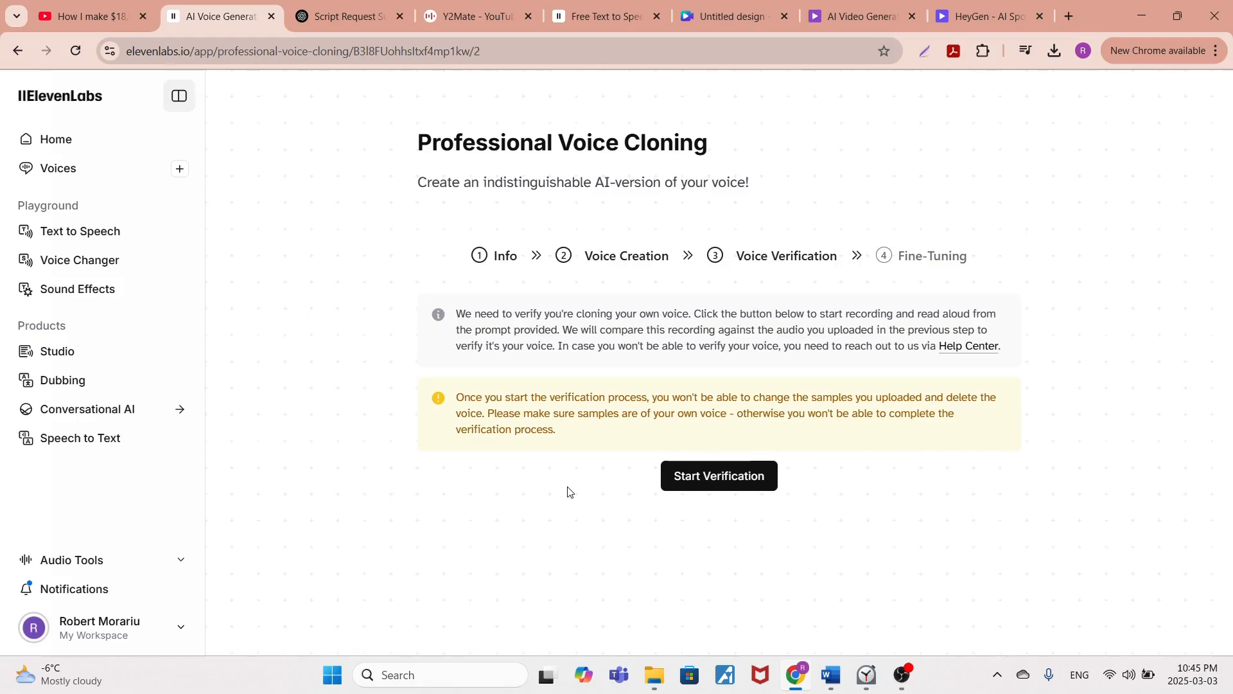
pyautogui.click(707, 479)
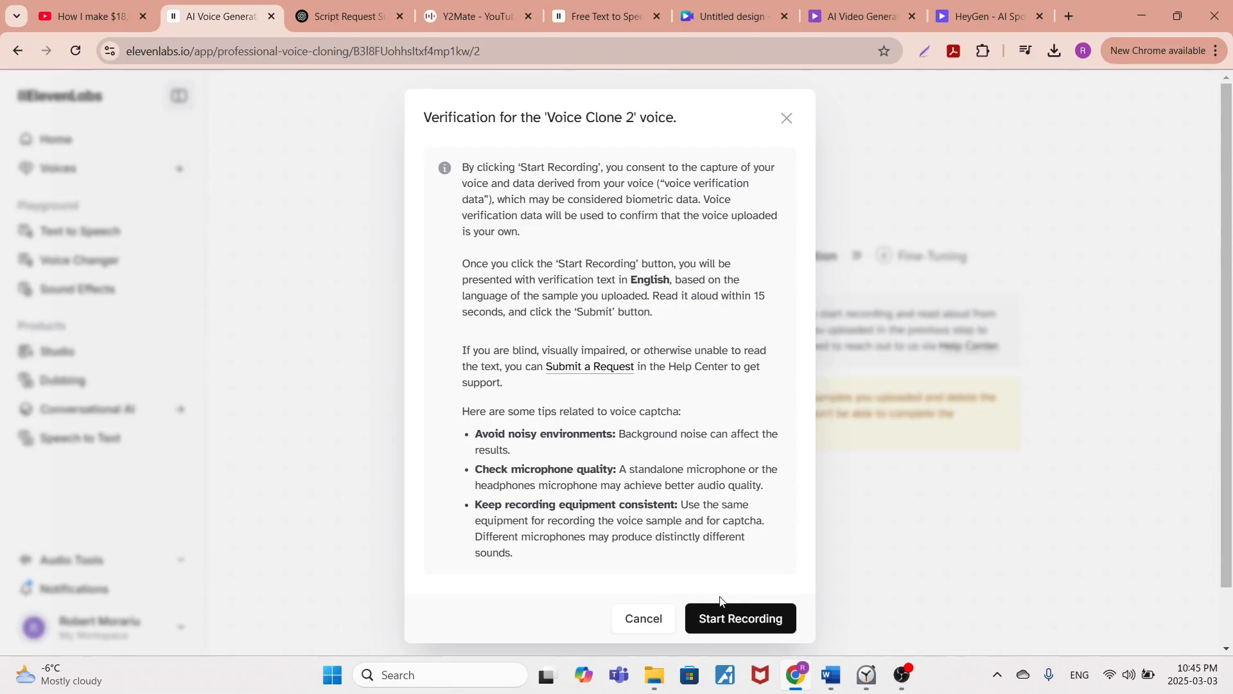
# - Record the prompted verification sentence for the Voice Clone 2 voice, finish the verification and acknowledge the fine-tuning notice
pyautogui.click(781, 619)
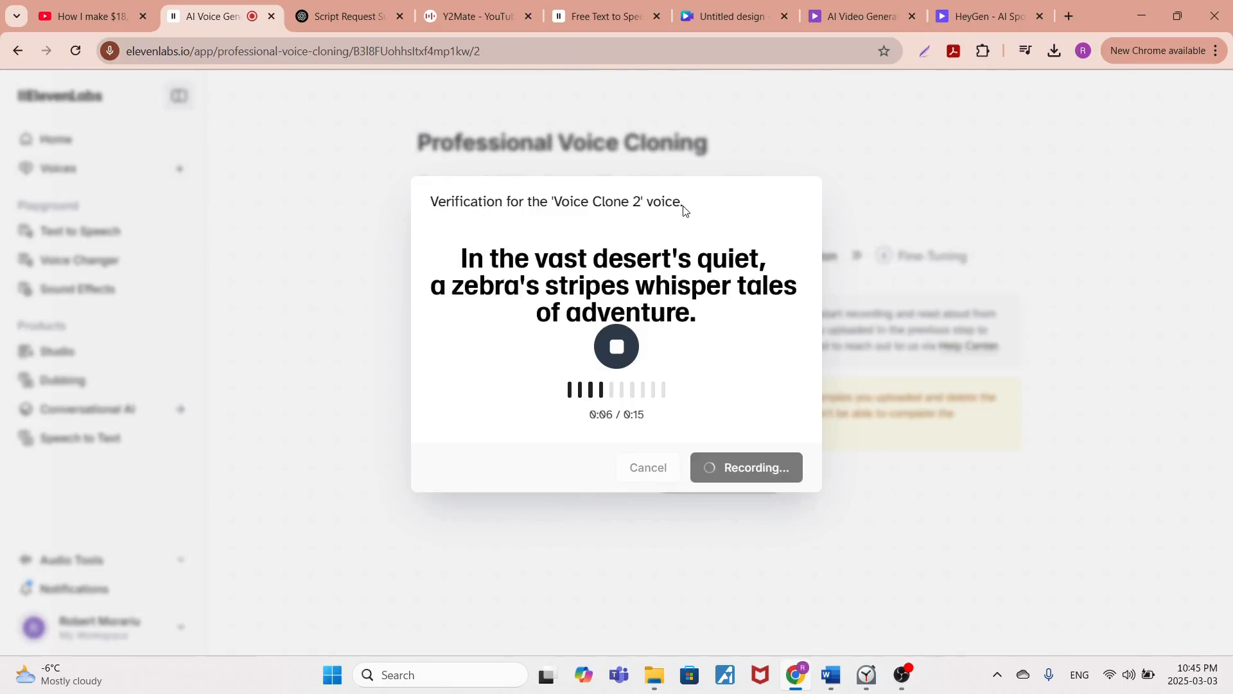
pyautogui.click(616, 346)
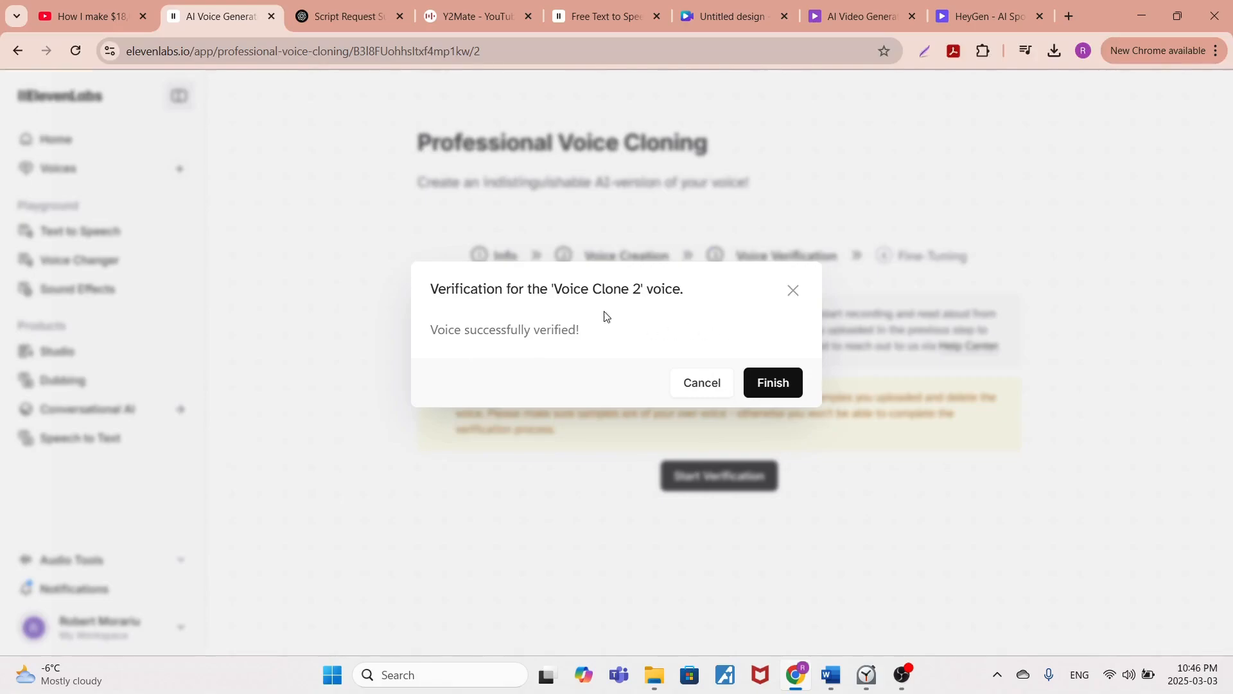
pyautogui.click(771, 384)
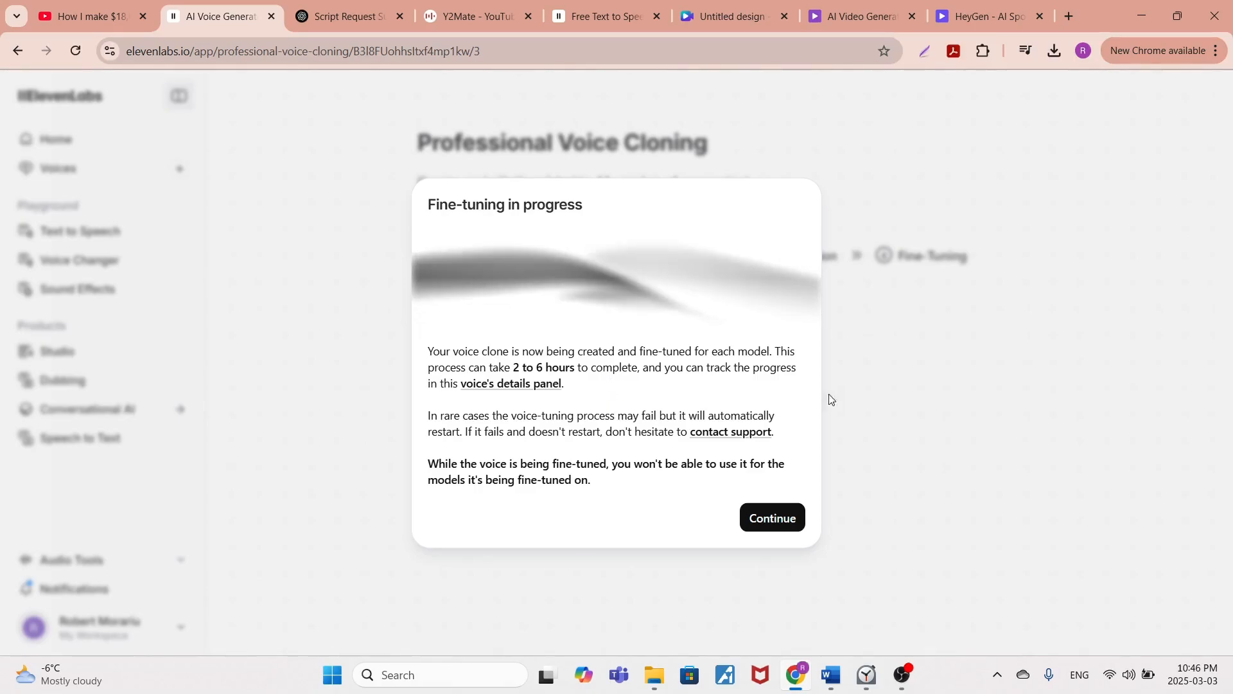
pyautogui.click(789, 522)
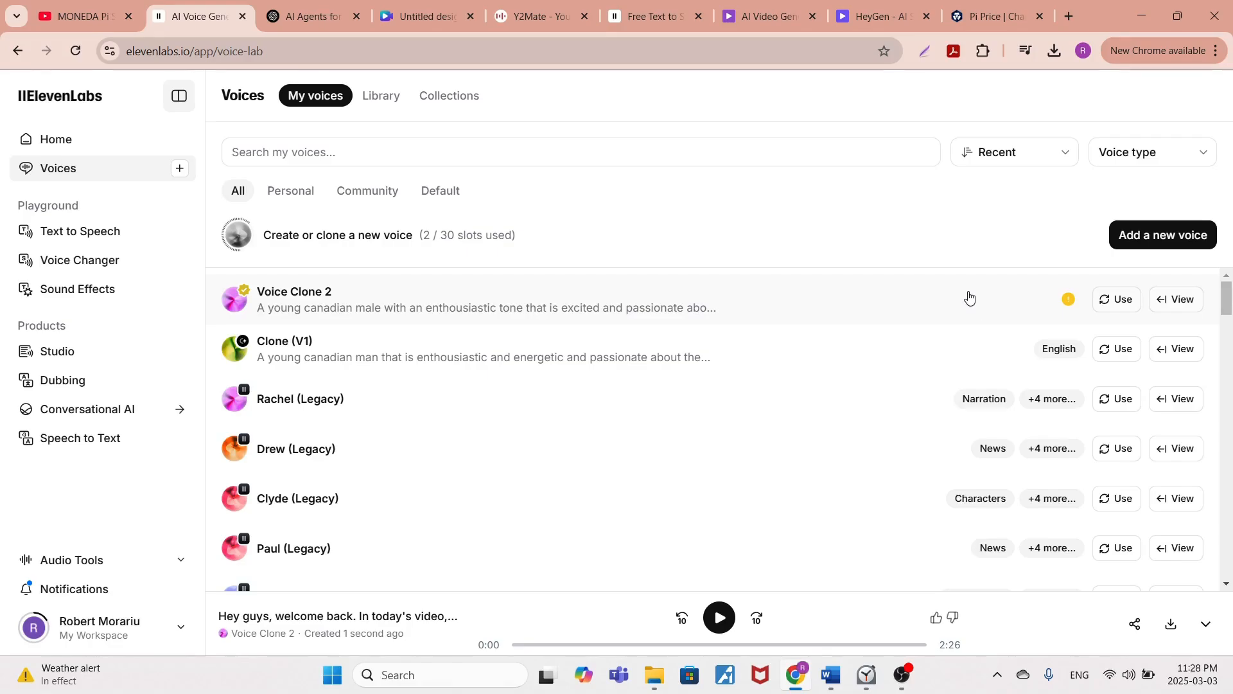
# - Copy the "Power of One Minute" script text from the ChatGPT conversation and paste it into the ElevenLabs Text to Speech editor
pyautogui.click(306, 26)
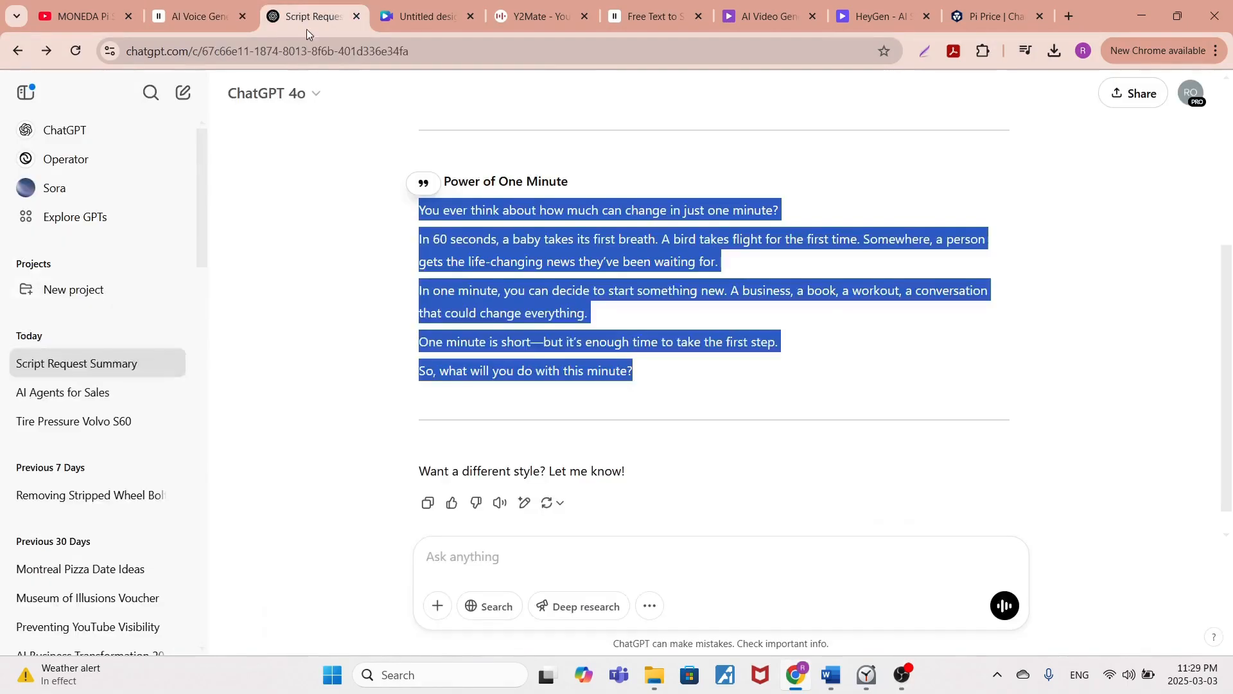
pyautogui.rightClick(559, 235)
pyautogui.click(574, 250)
pyautogui.hotkey('ctrl', 'shift', 'Tab')
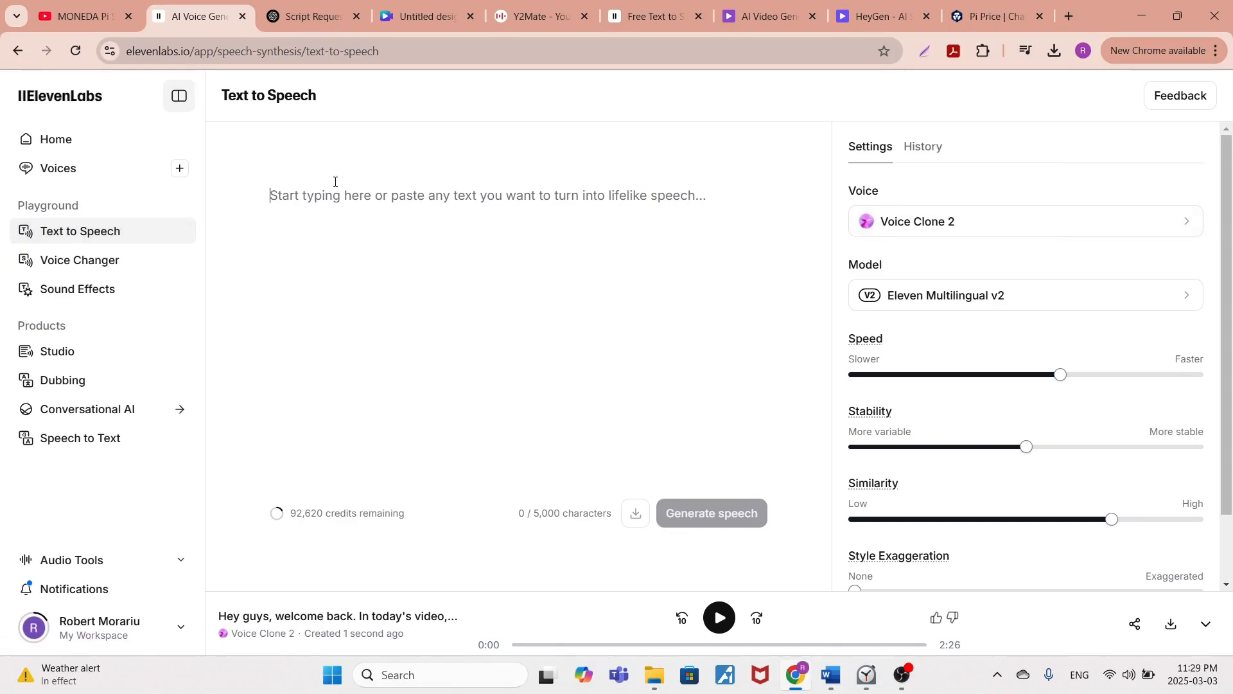
pyautogui.hotkey('ctrl', 'v')
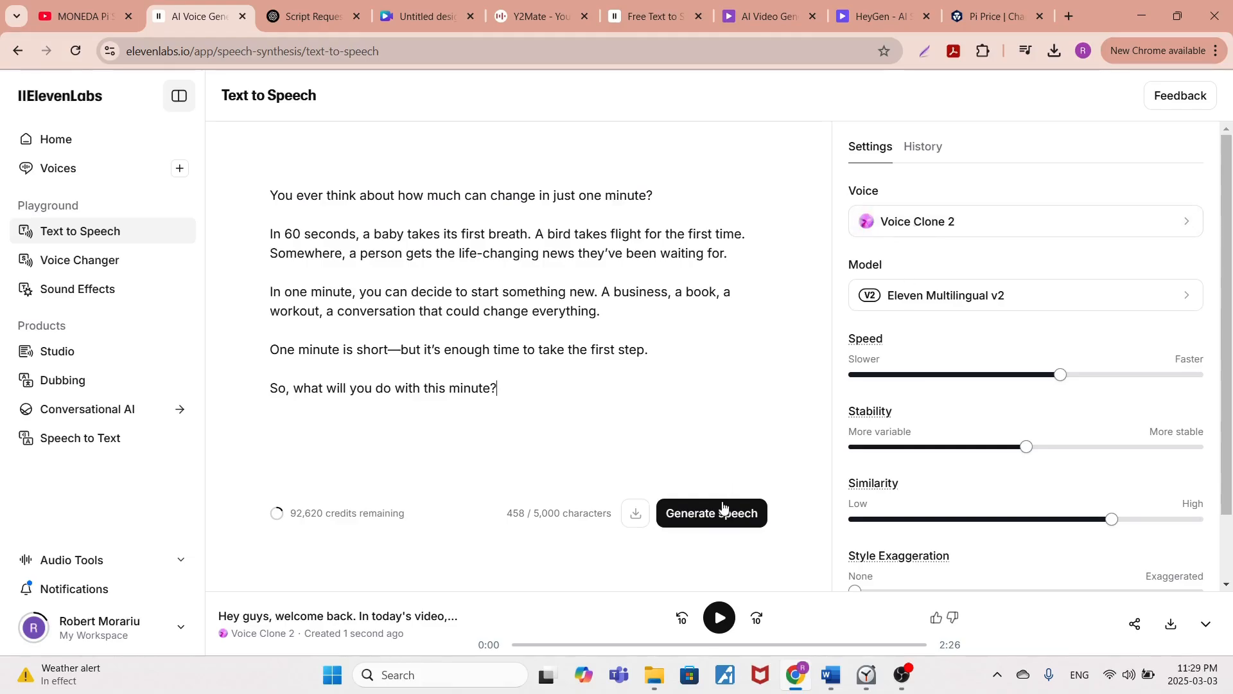
# - Generate speech from the pasted script with Voice Clone 2 and listen to part of the result
pyautogui.click(684, 517)
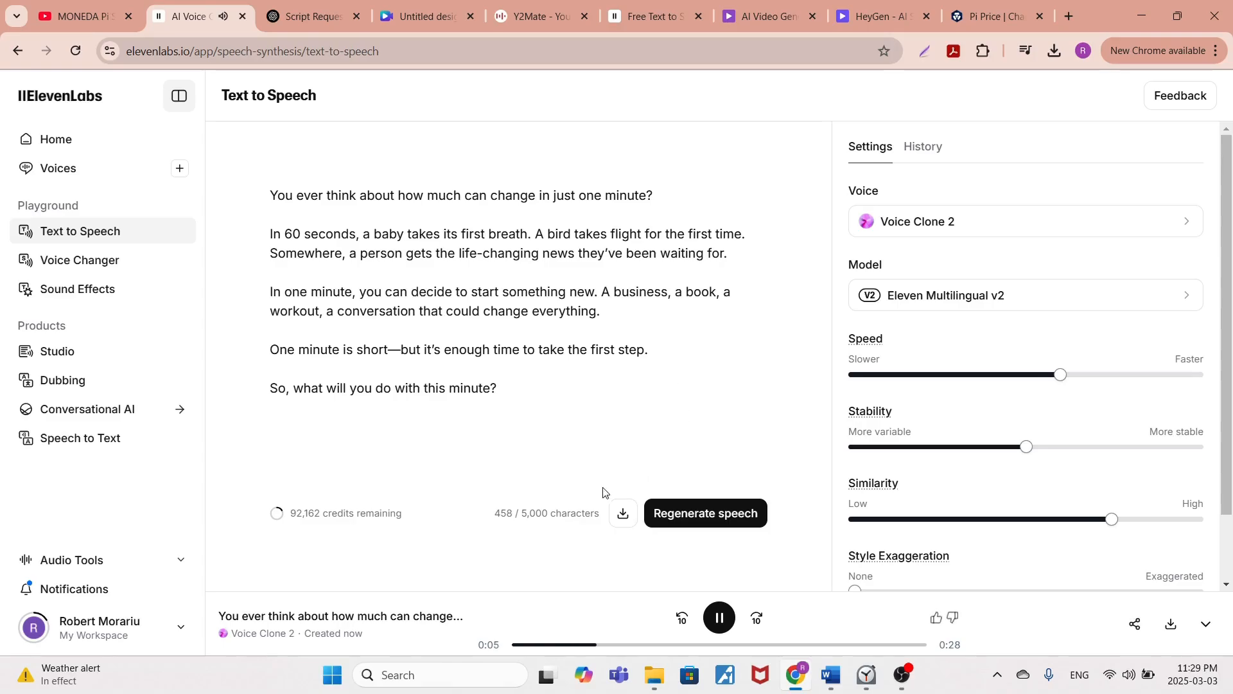
pyautogui.click(720, 617)
pyautogui.press('space')
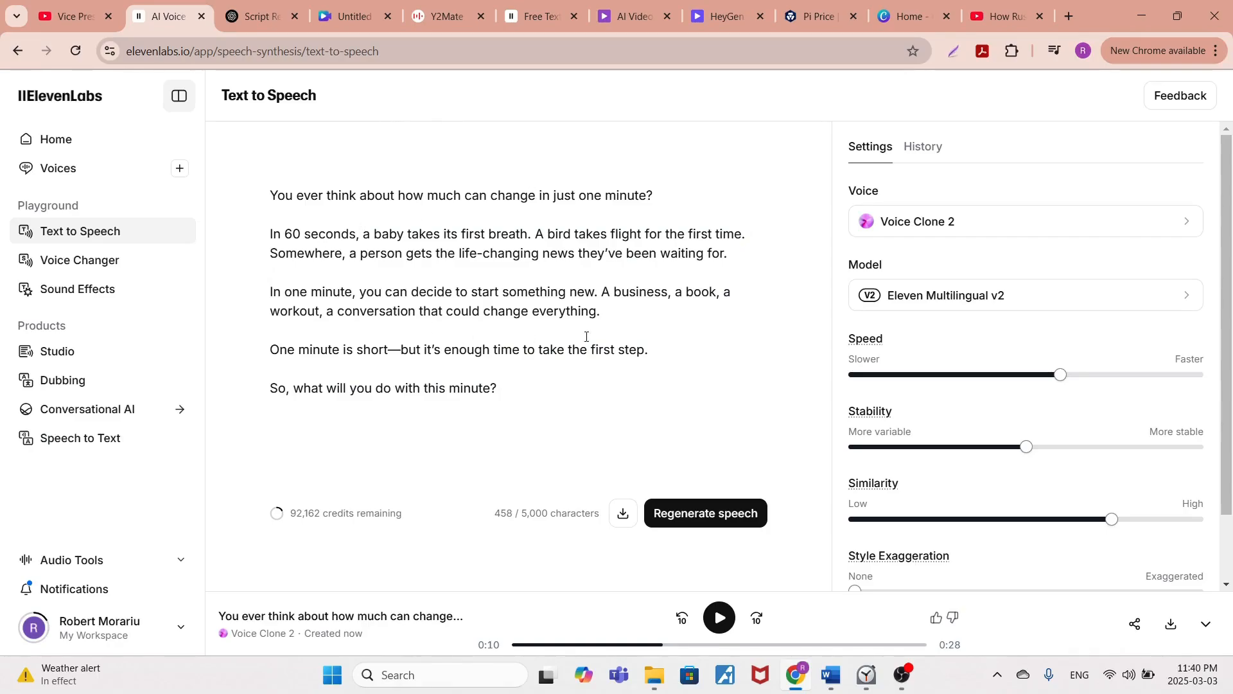
# - Download the generated speech as an MP3, open the file in Media Player to check it, and close the player
pyautogui.click(632, 512)
pyautogui.click(1055, 53)
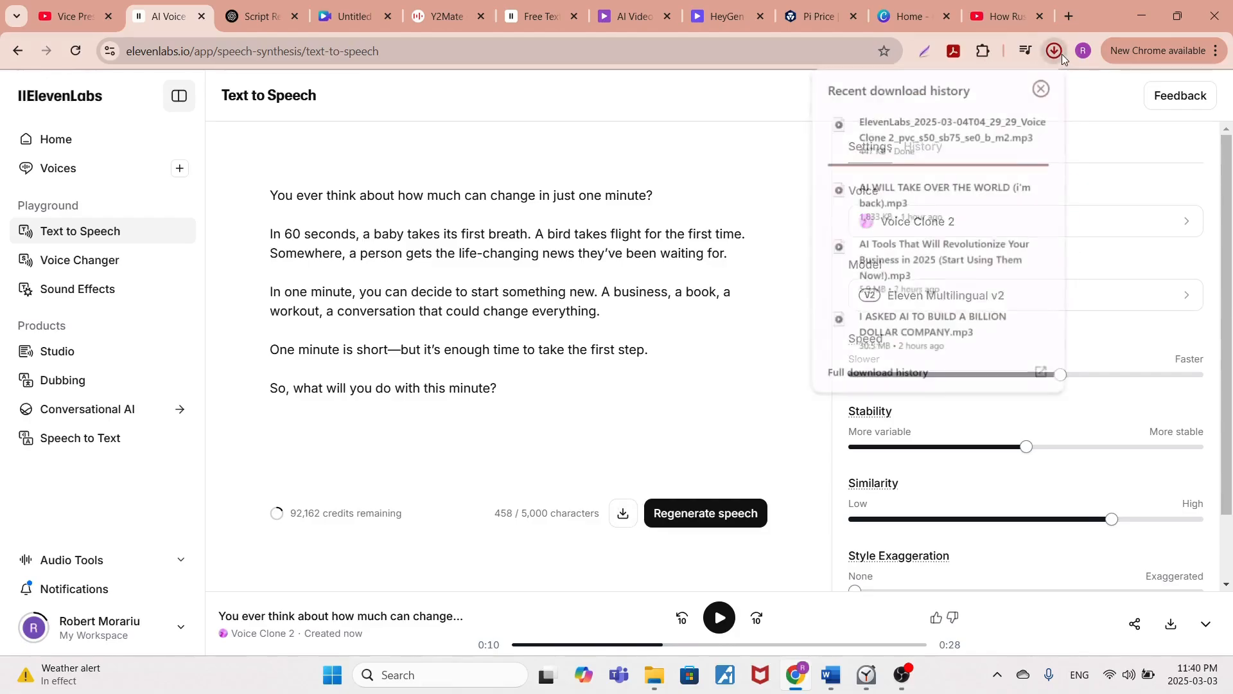
pyautogui.click(902, 151)
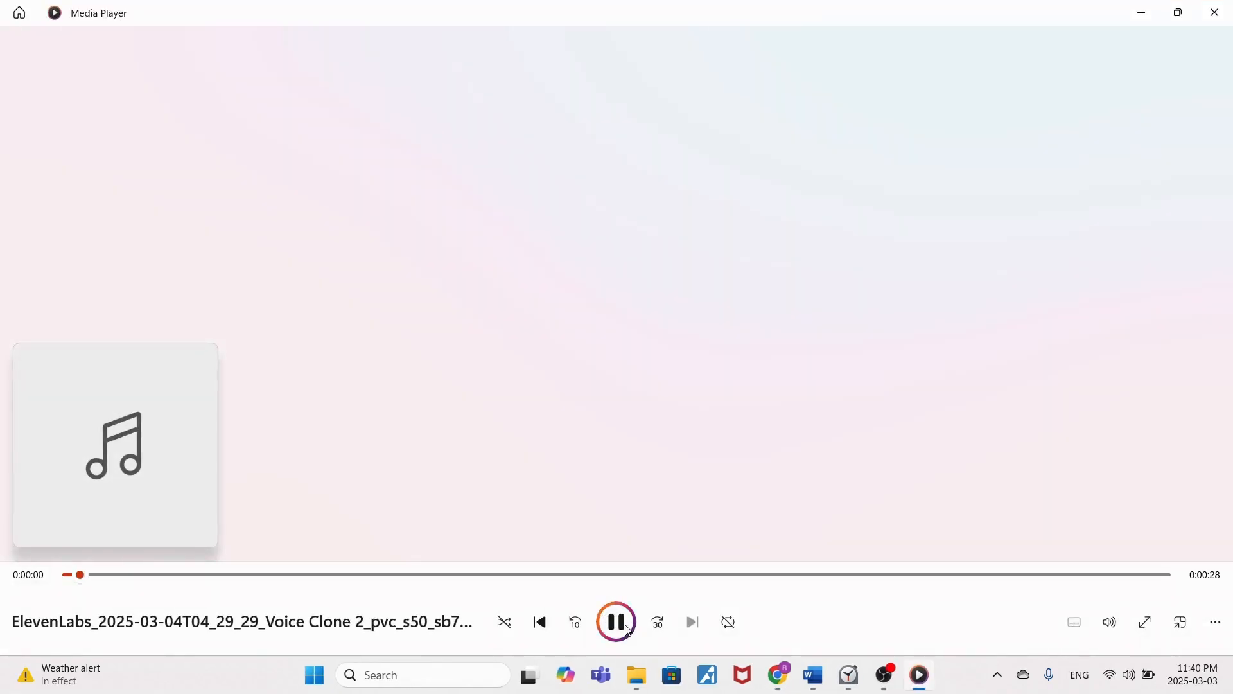
pyautogui.click(627, 629)
pyautogui.click(1216, 13)
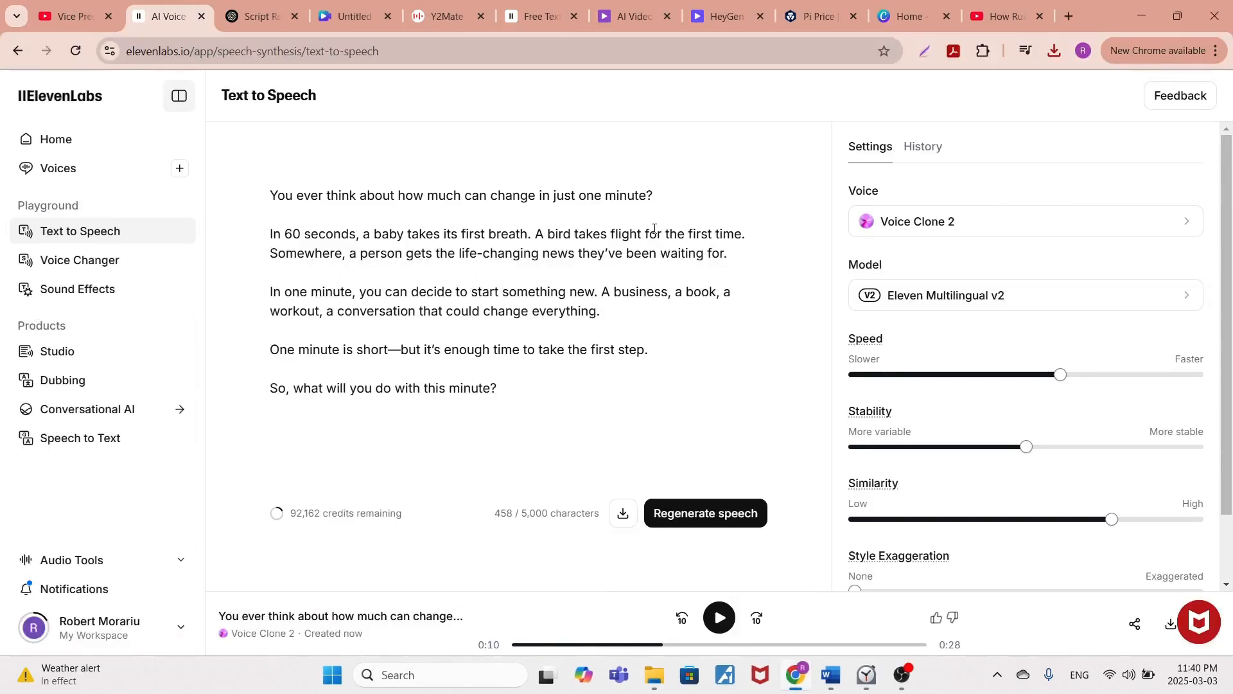